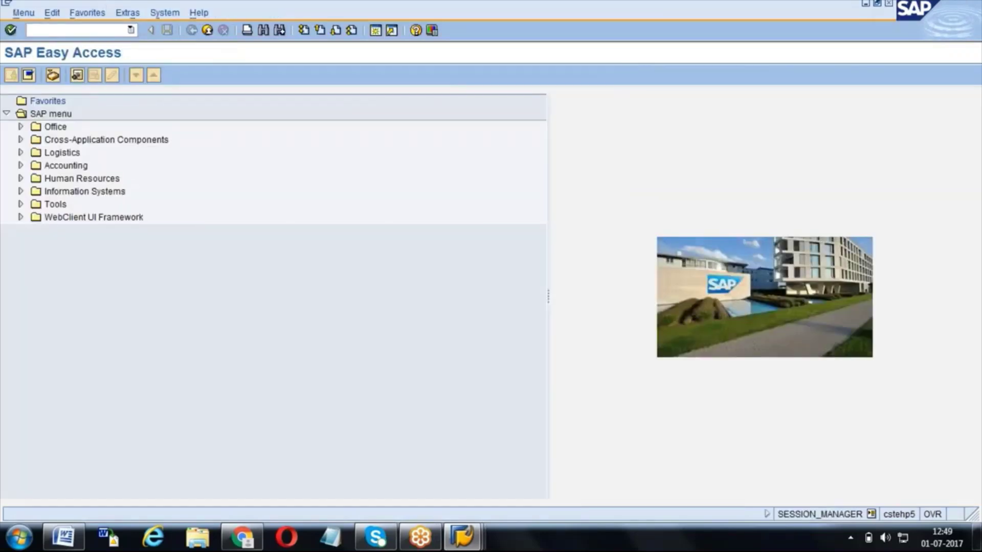
Step: Try transaction KA01, cancel it, then run KS01 for cost center creation
type("ka01")
key("Return")
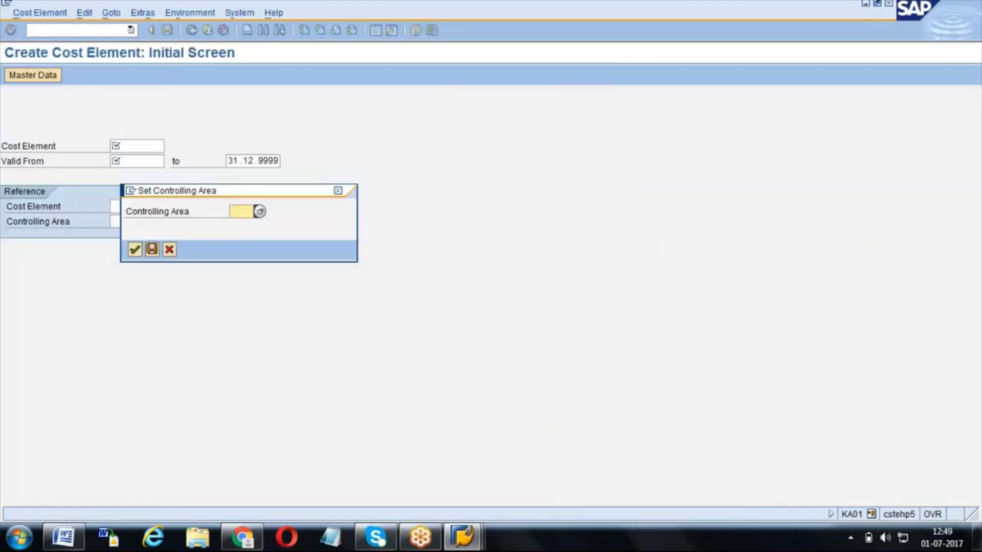
left_click(170, 251)
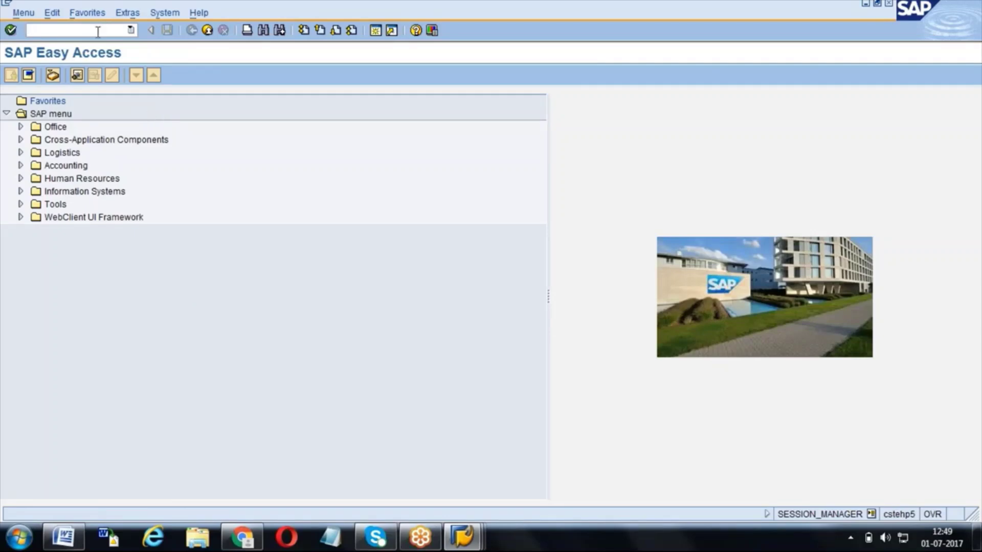
type("ks01")
key("Return")
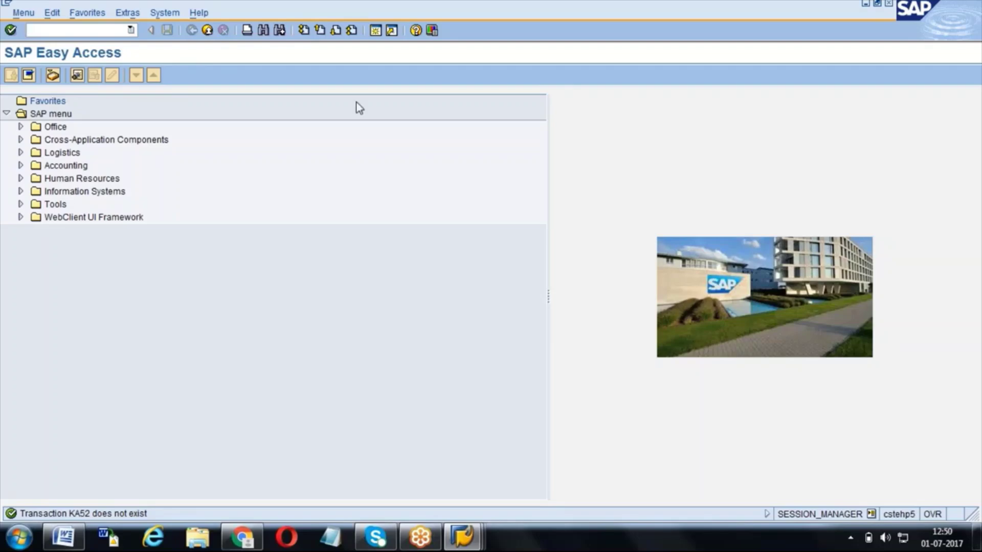
type("ks01")
key("Return")
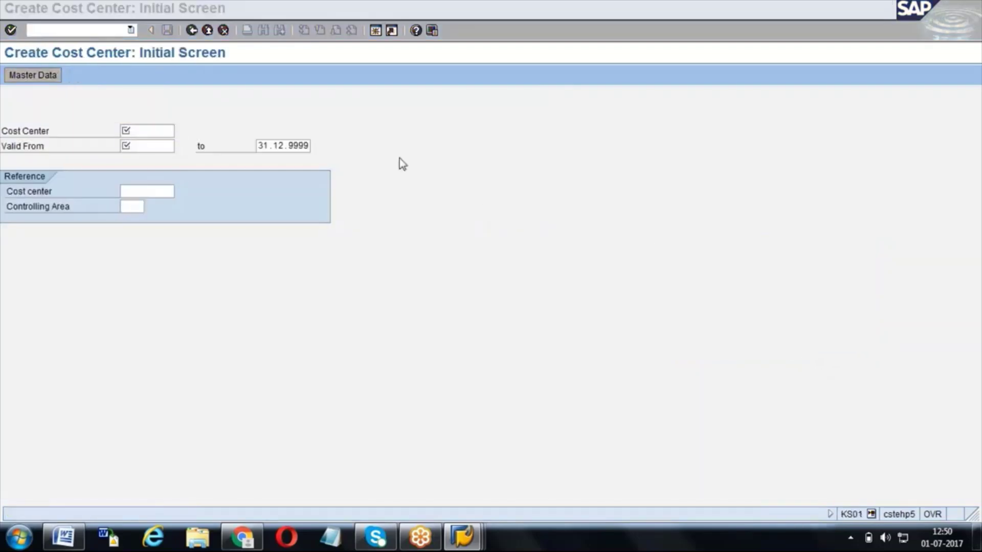
Step: Back out to the main menu in the other open SAP session
left_click(191, 30)
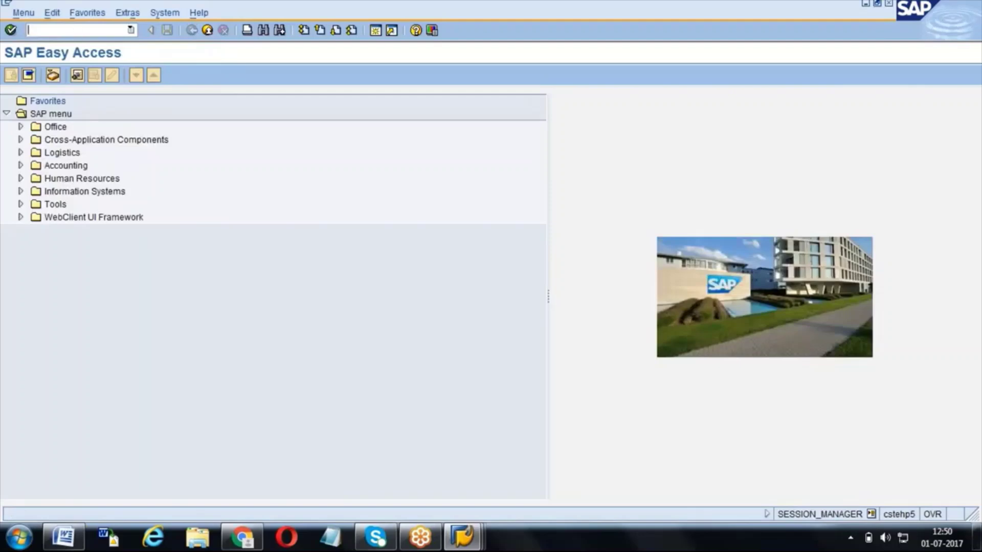
left_click(474, 544)
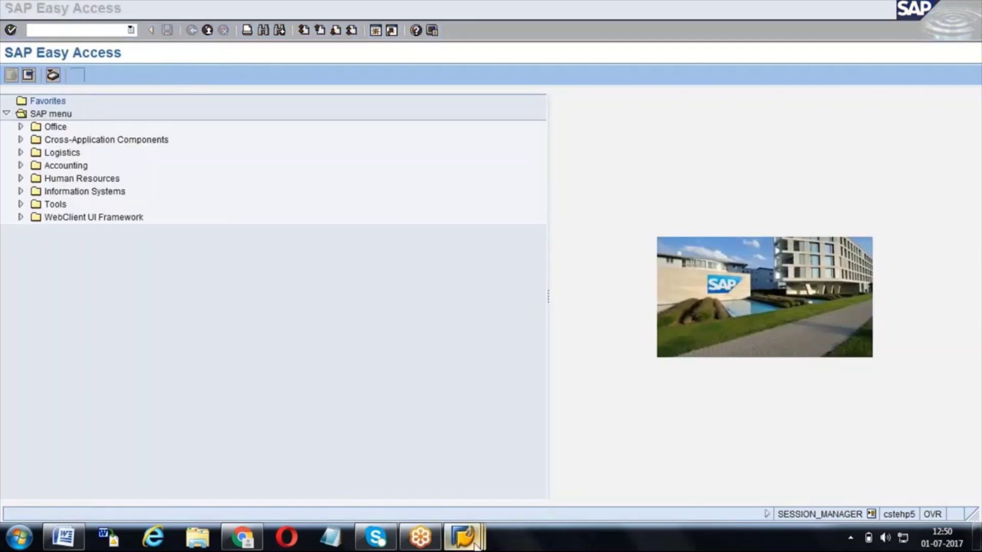
left_click(529, 473)
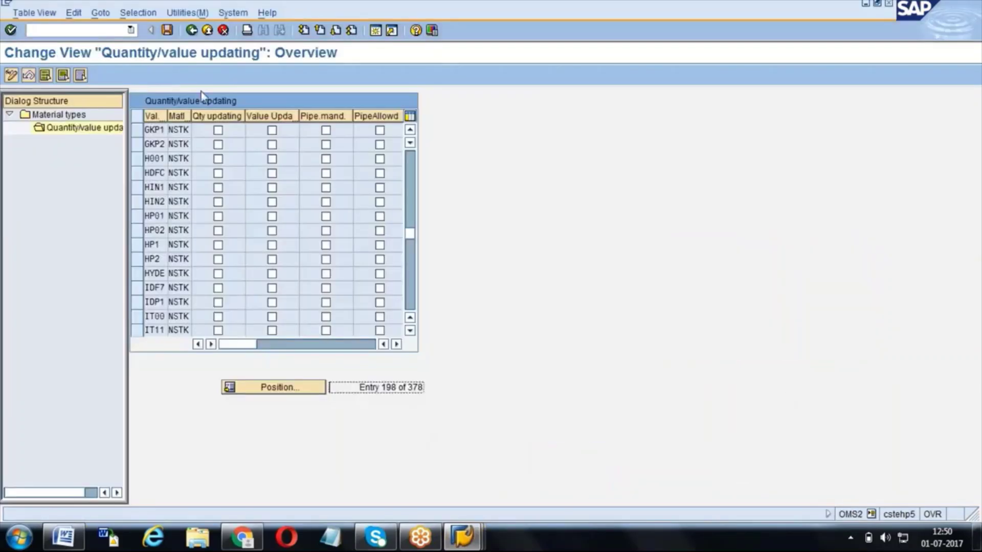
left_click(192, 31)
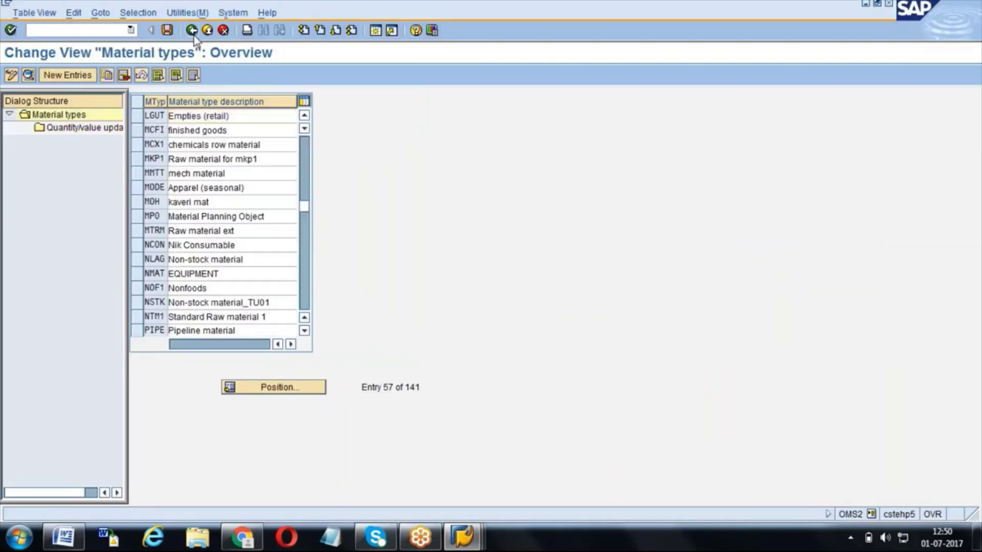
left_click(193, 32)
Step: In SPRO's Reference IMG, execute Enterprise Structure > Definition > Controlling > Maintain Controlling Area
type("spro")
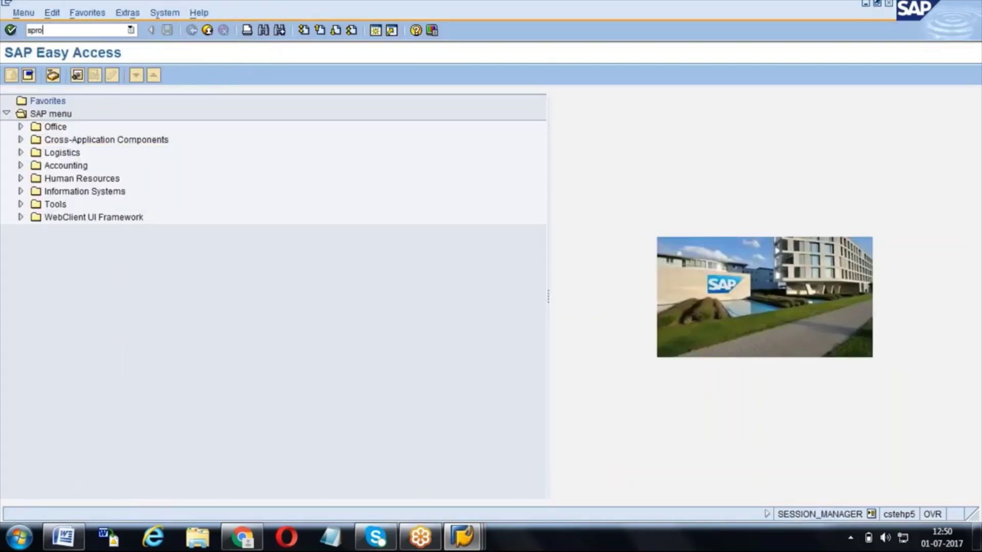
key("Return")
key("F5")
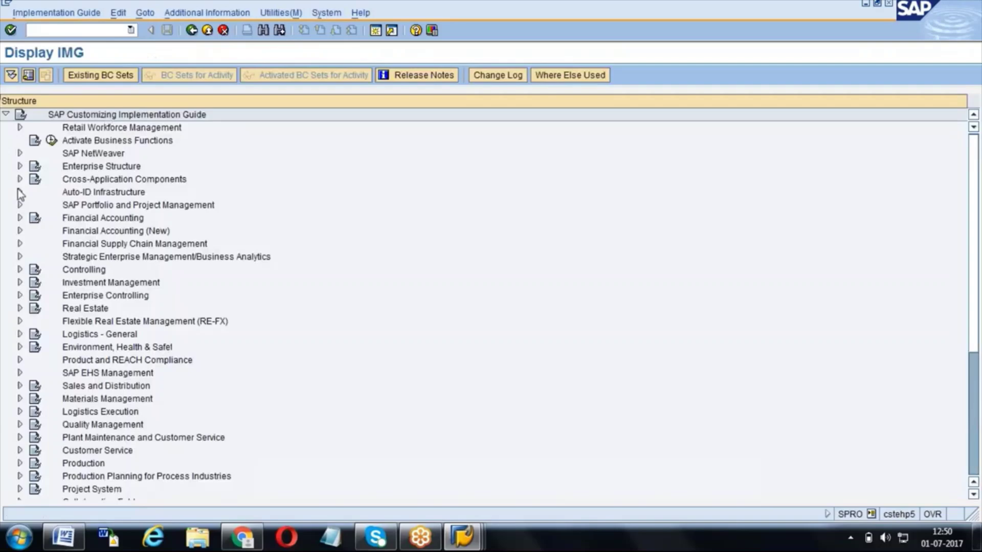
left_click(20, 166)
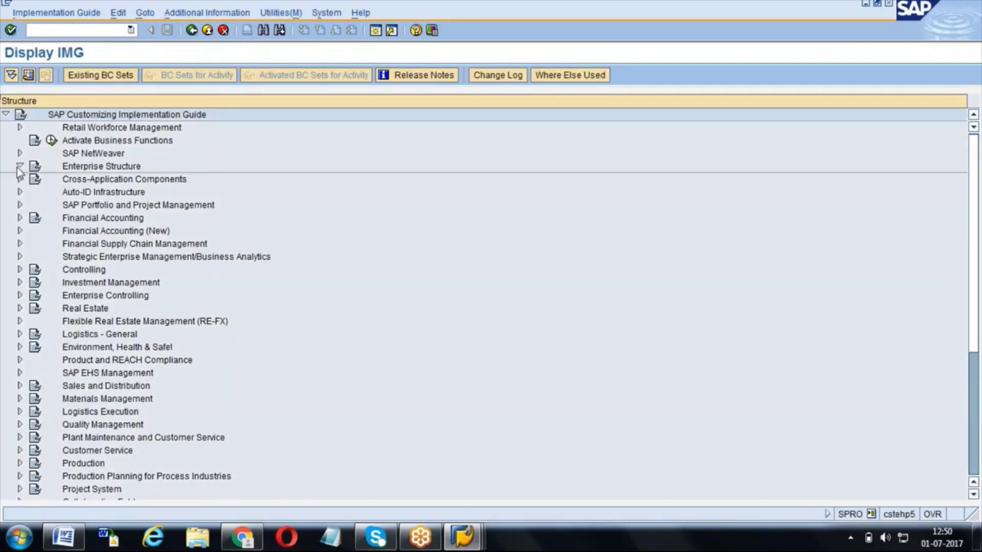
left_click(34, 192)
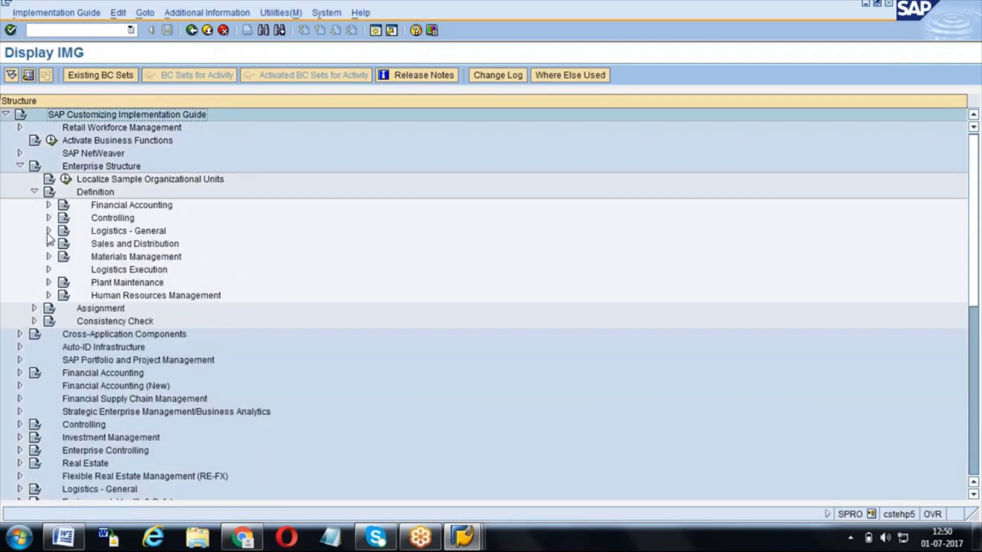
left_click(49, 218)
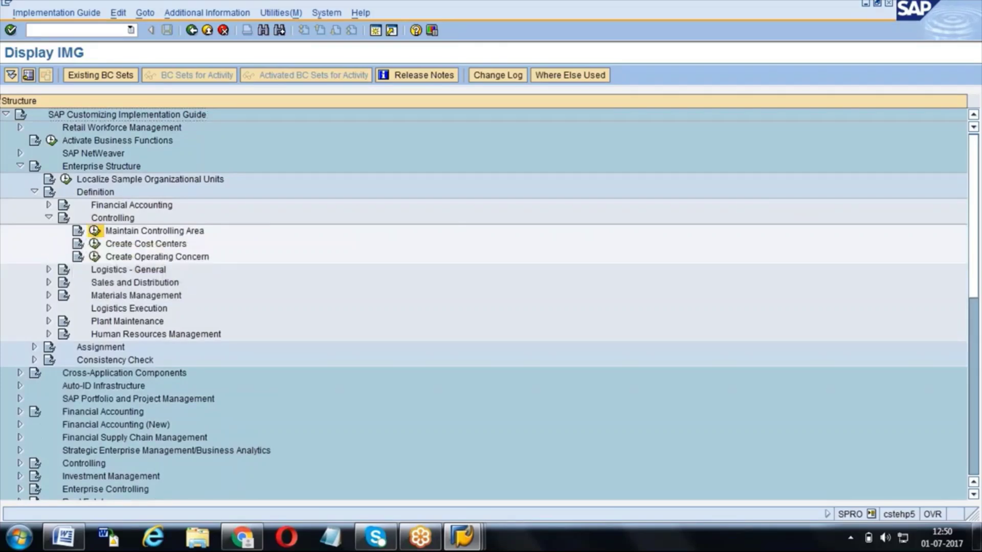
left_click(95, 230)
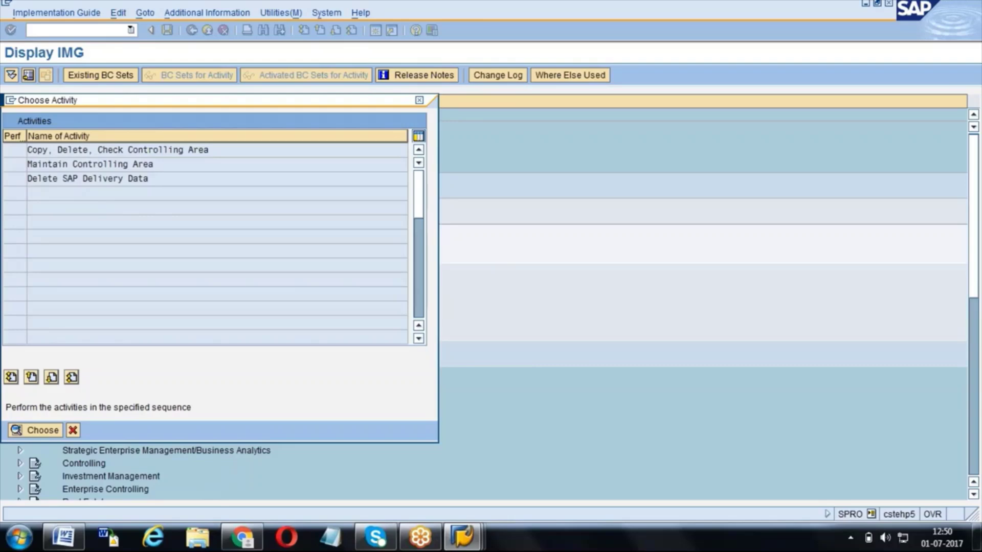
Step: Open Maintain Controlling Area and position the list on controlling area GKCC
double_click(90, 164)
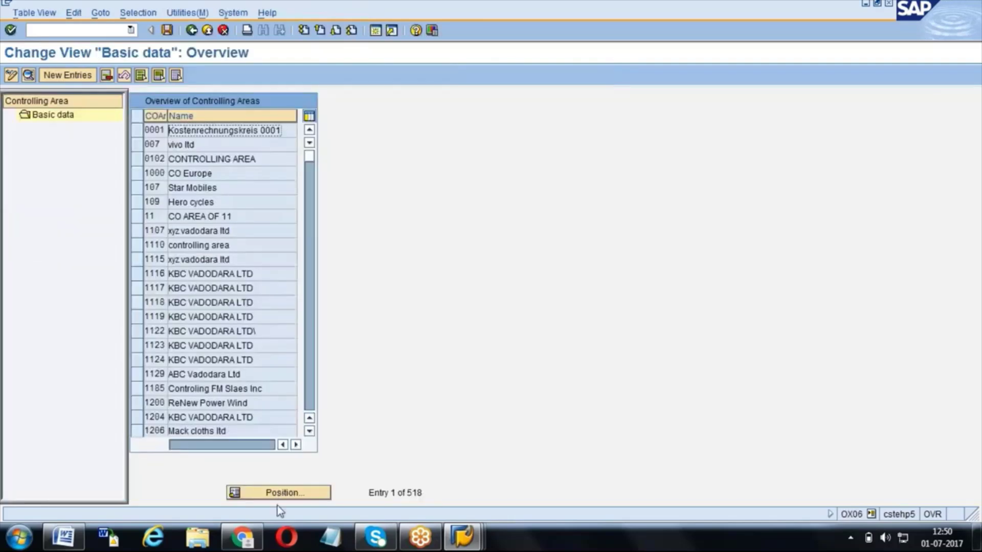
left_click(282, 493)
type("gkcc")
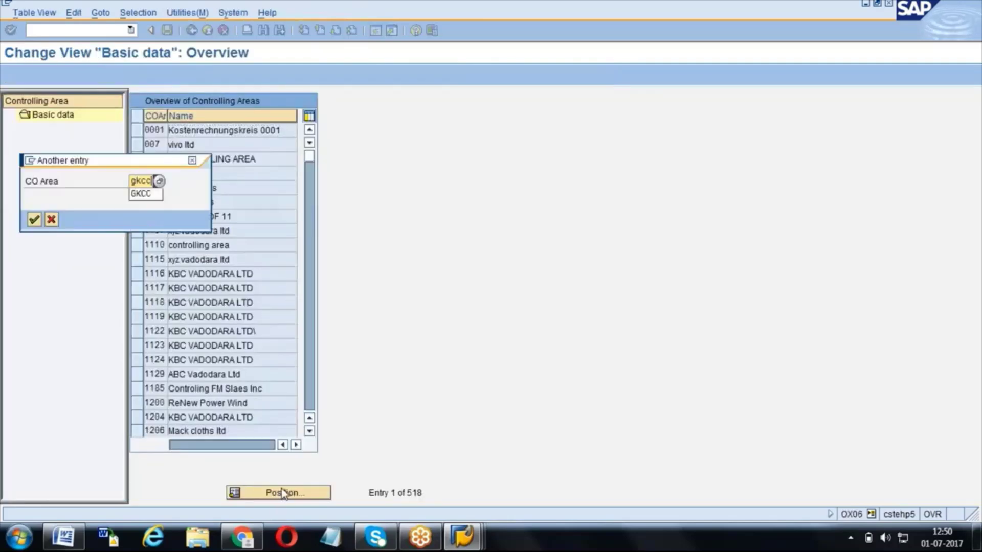
key("Return")
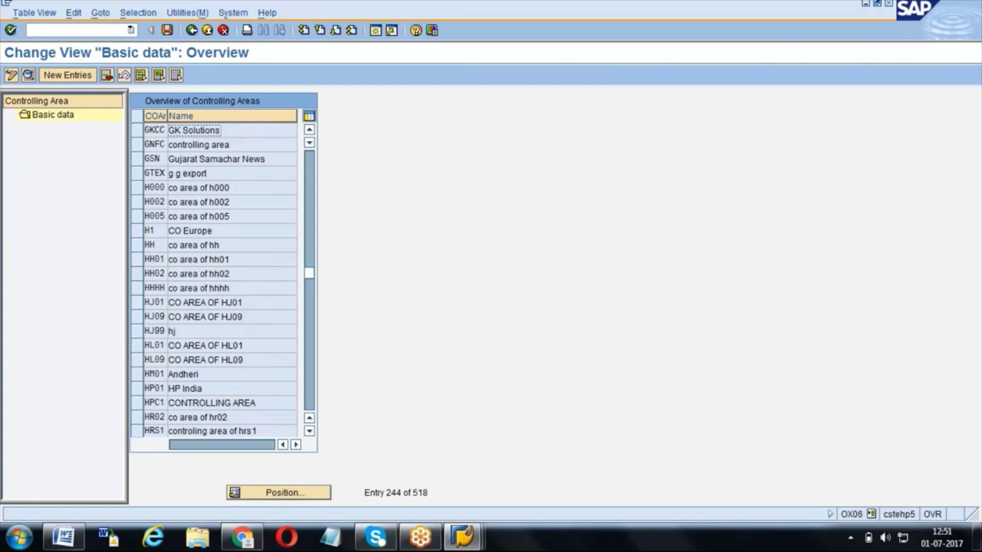
Step: In GKCC's details, keep controlling area same as company code and check currency and fiscal year variant
left_click(28, 75)
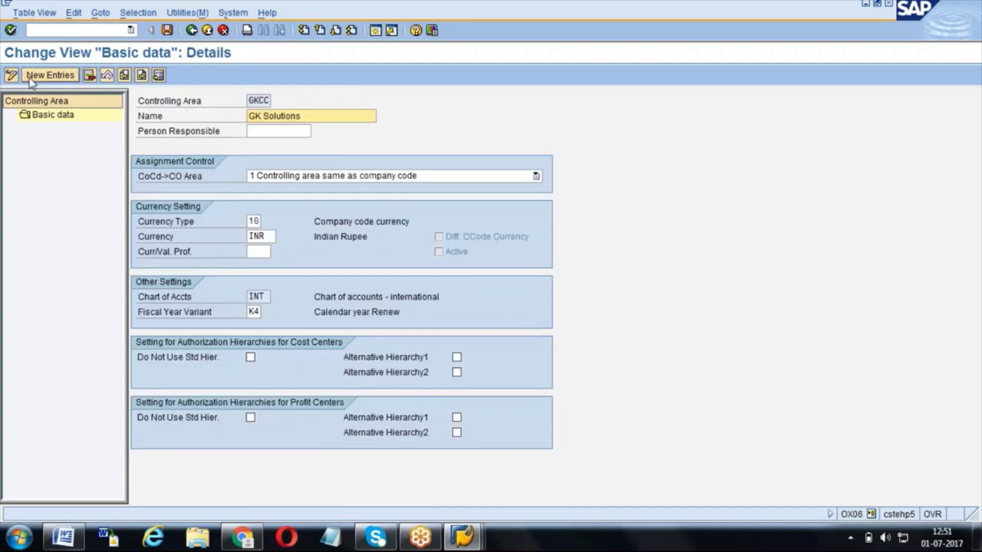
left_click(349, 179)
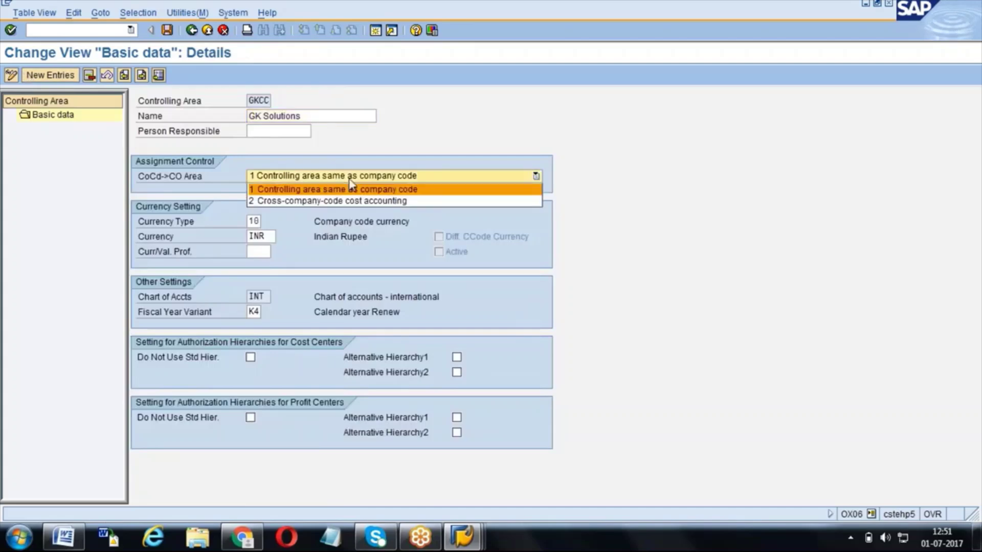
left_click(350, 180)
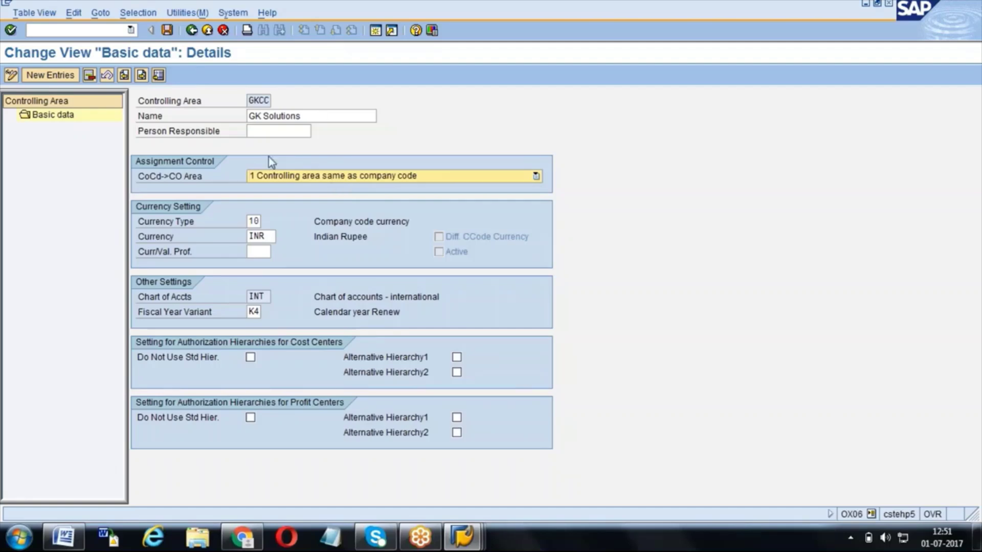
left_click(259, 236)
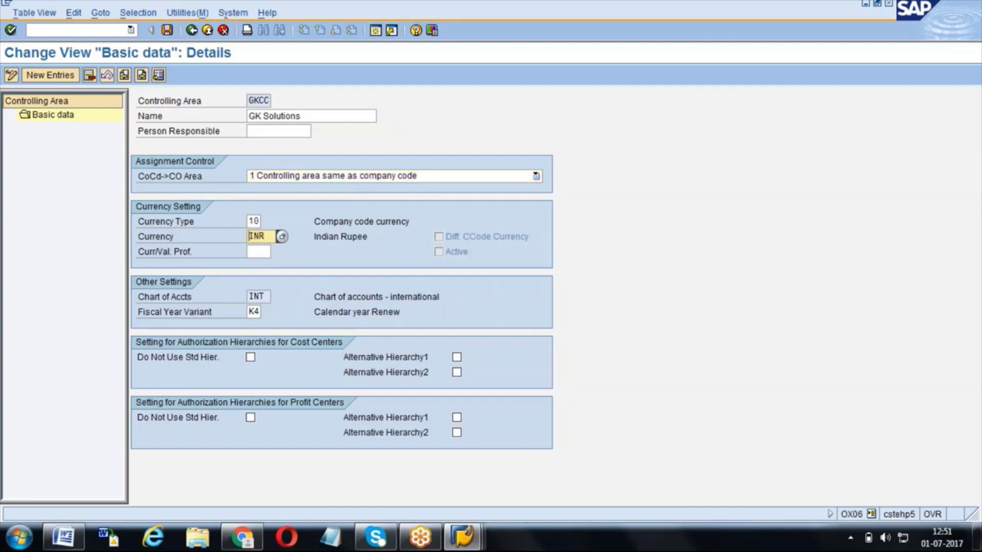
left_click(255, 313)
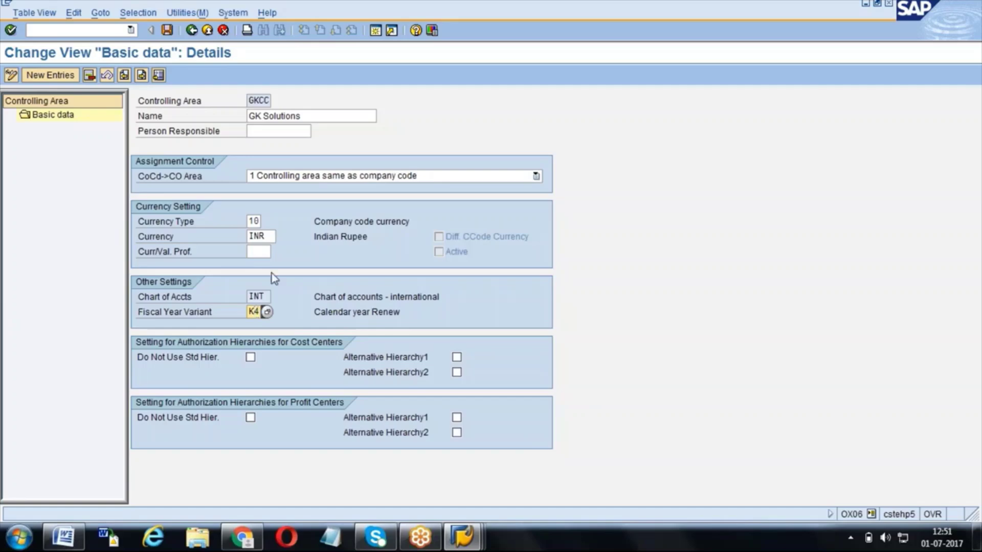
Step: Leave controlling area maintenance without saving and close the activity chooser
left_click(191, 30)
left_click(192, 30)
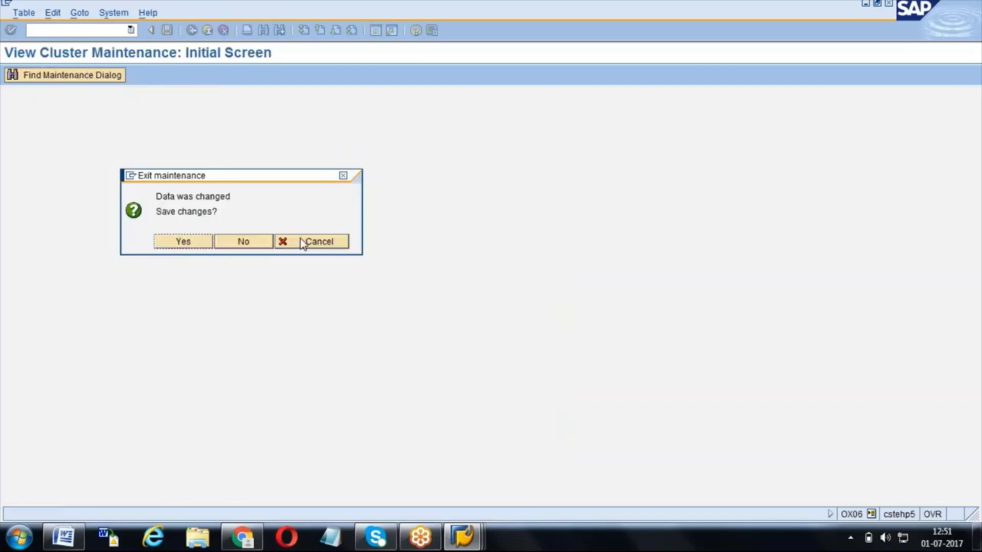
left_click(300, 240)
left_click(192, 31)
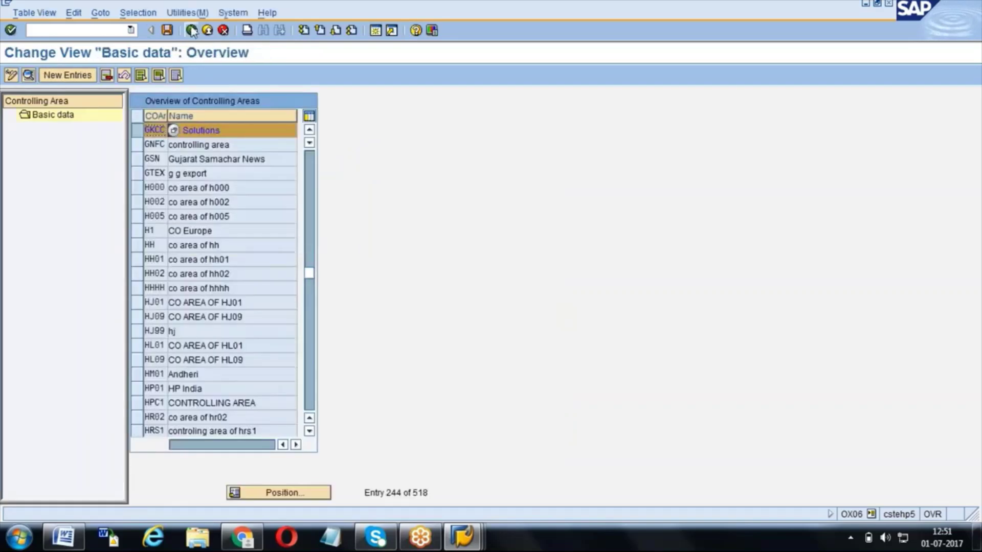
left_click(238, 243)
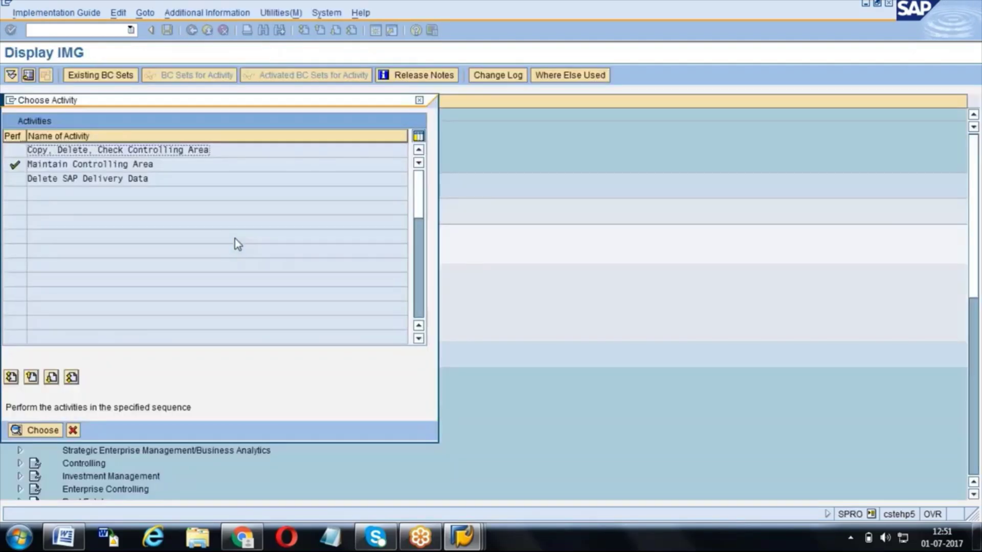
left_click(74, 430)
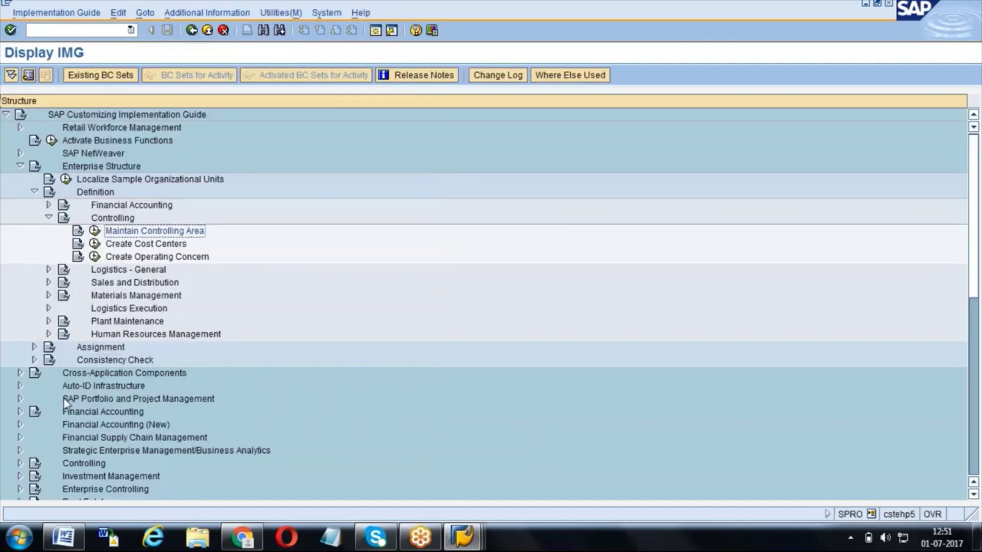
Step: Run Assignment > Controlling > Assign company code to controlling area and position to GKCC
left_click(34, 347)
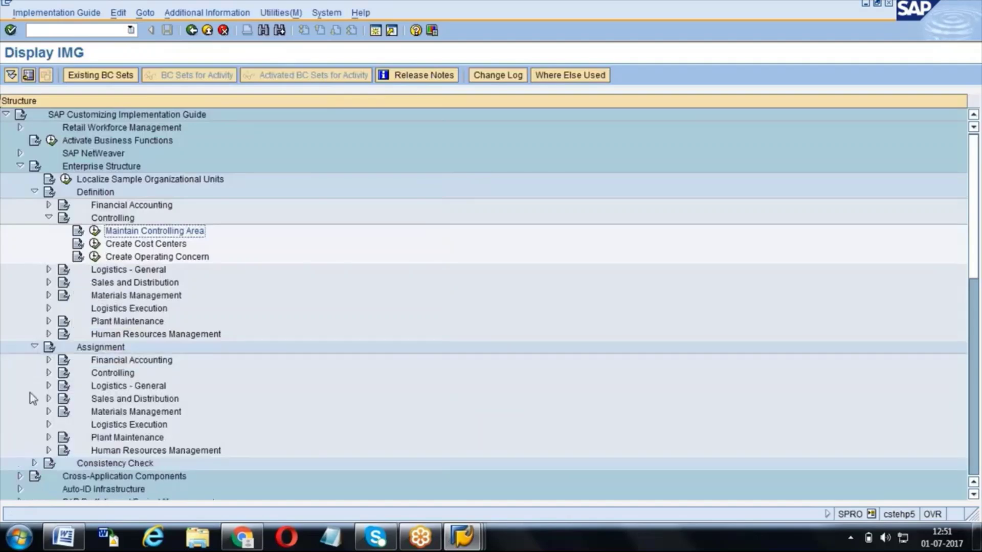
left_click(48, 372)
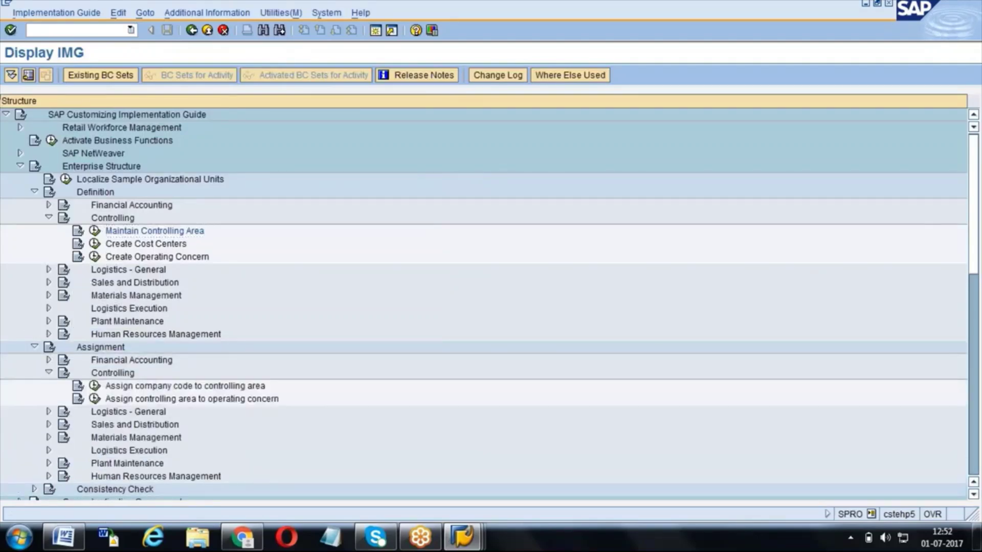
left_click(140, 389)
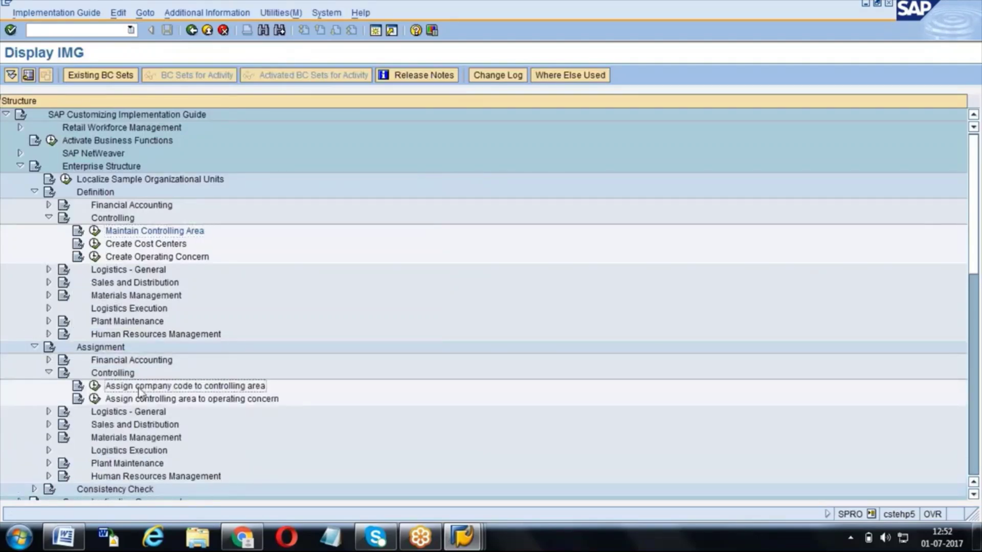
left_click(95, 390)
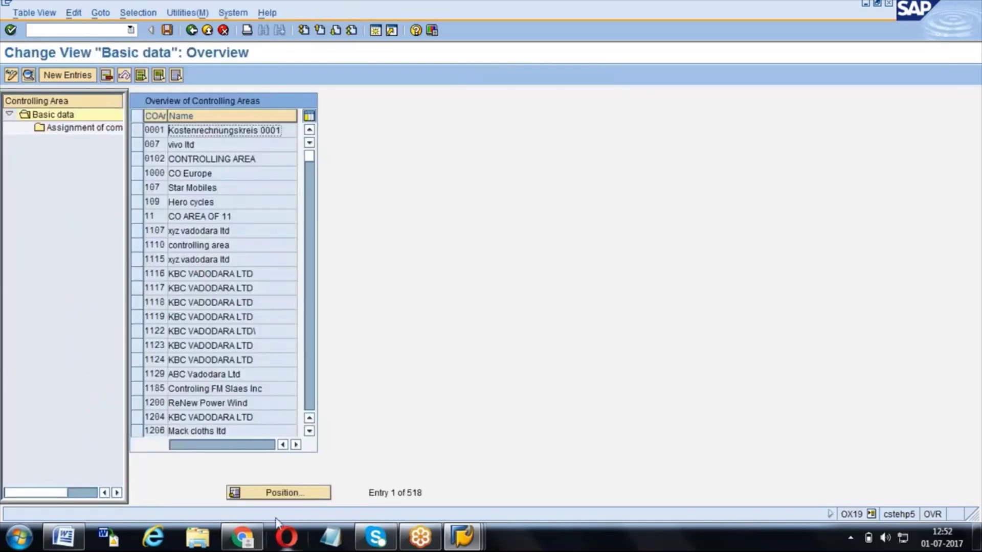
left_click(278, 496)
type("kg")
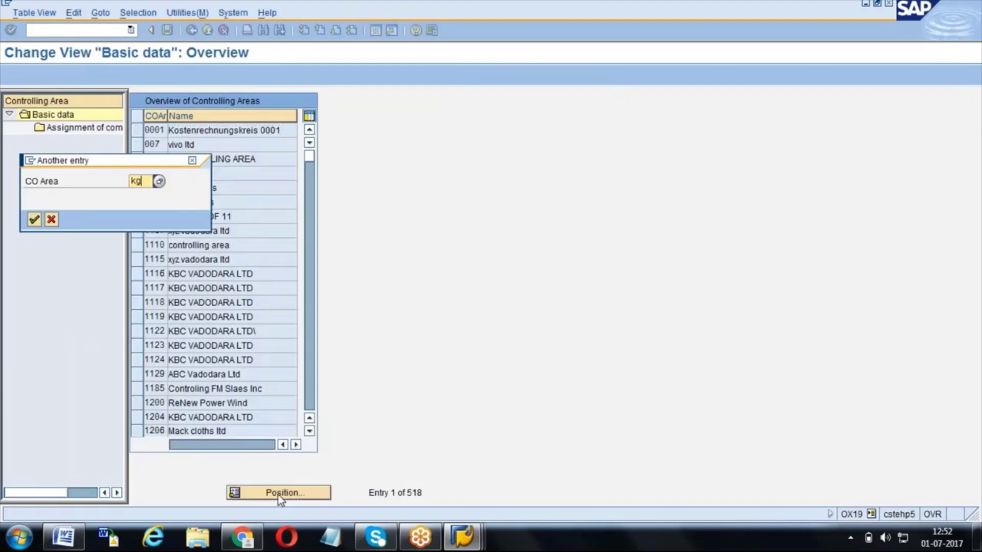
type("cc")
key("Return")
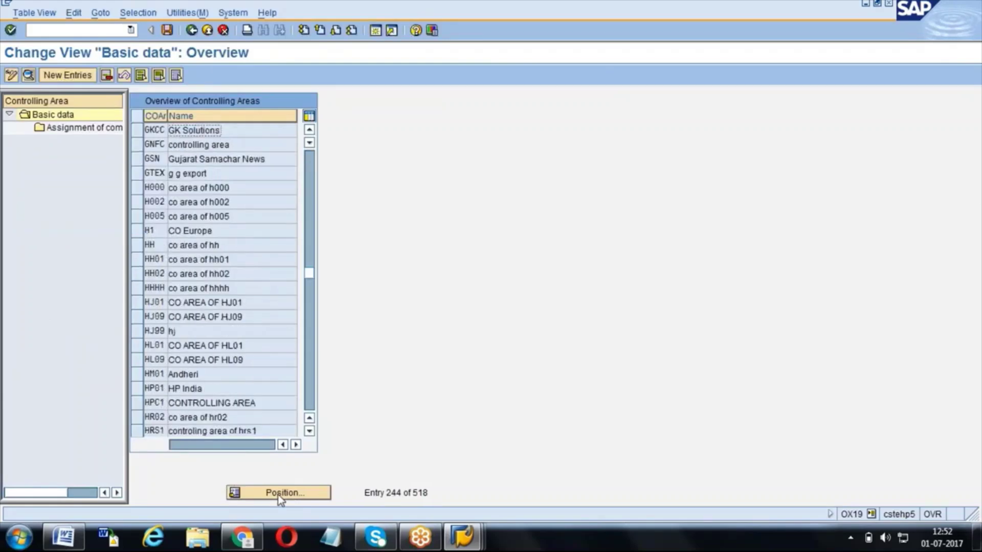
Step: Confirm company code GKCC is assigned to controlling area GKCC, then back out to Easy Access
left_click(137, 130)
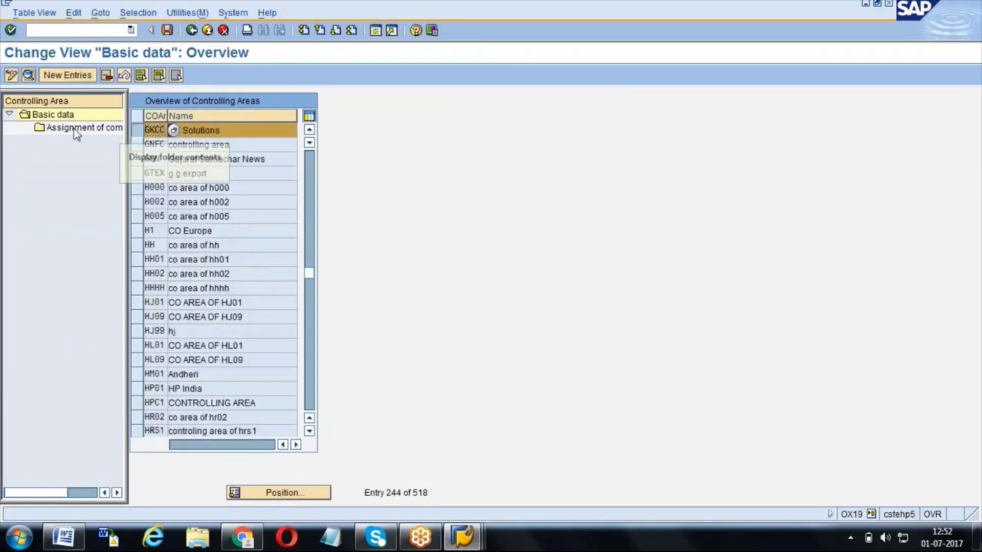
left_click(75, 131)
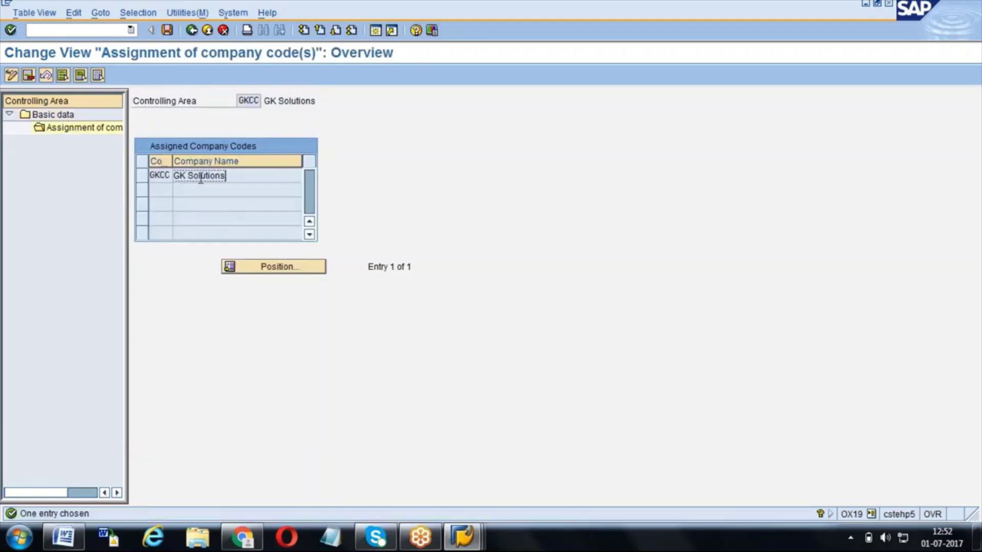
left_click(160, 176)
left_click(191, 30)
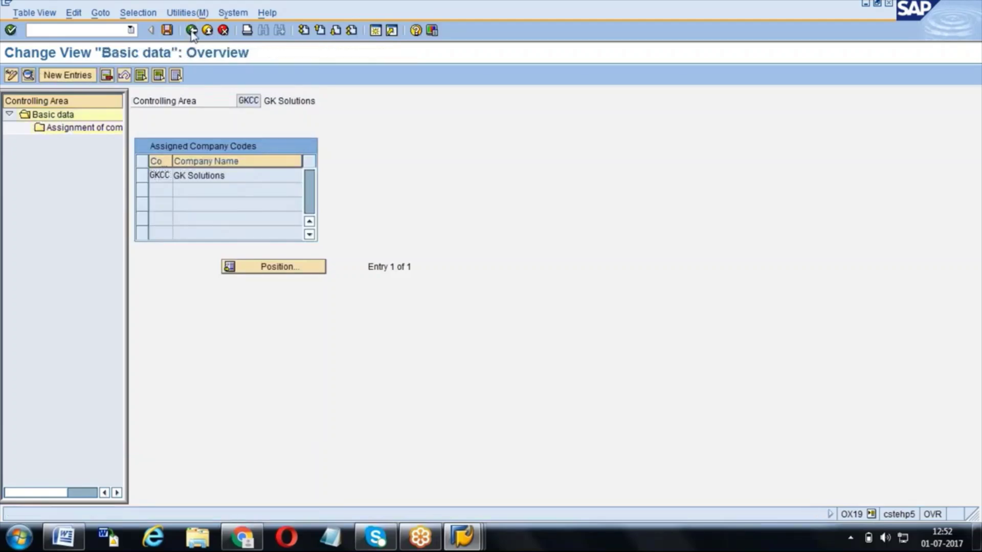
left_click(191, 30)
left_click(191, 30)
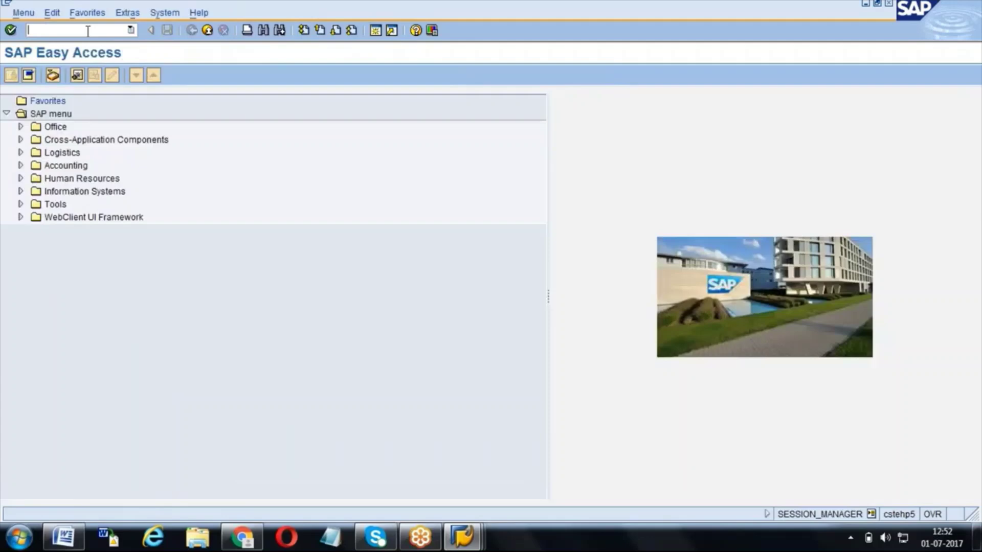
Step: Start /nKS01 and enter cost center GKTEST1 valid from 01.07.2017
type("/n")
type("ks01")
key("Return")
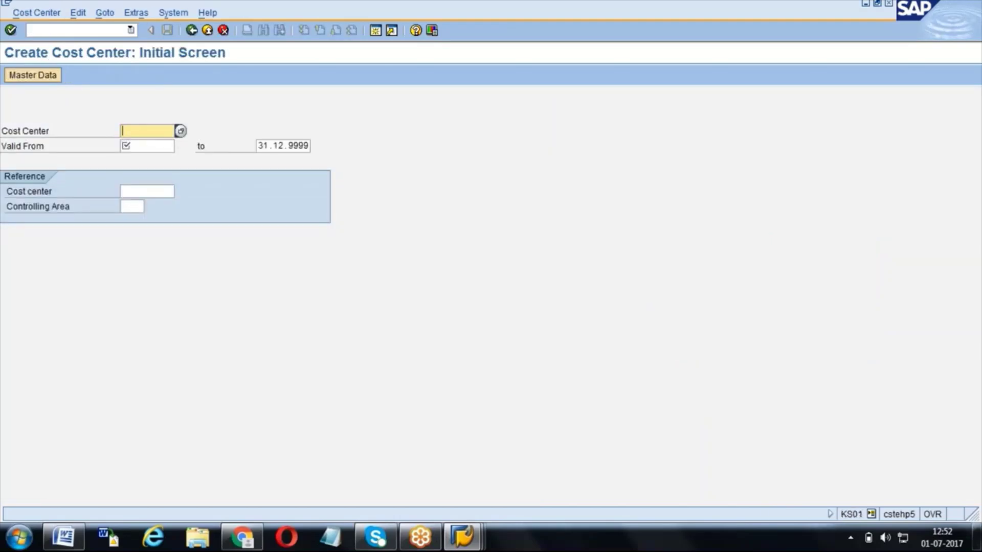
type("GKTEST1")
key("Tab")
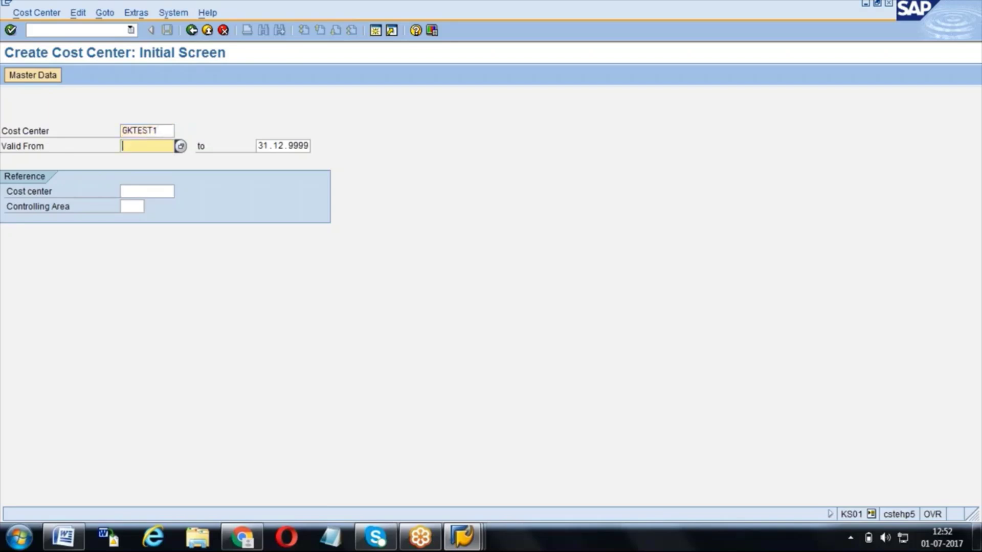
type("01072017")
Step: Enter name 'Test Cost Cent' and the person responsible for GKTEST1, and list the cost center categories
key("Return")
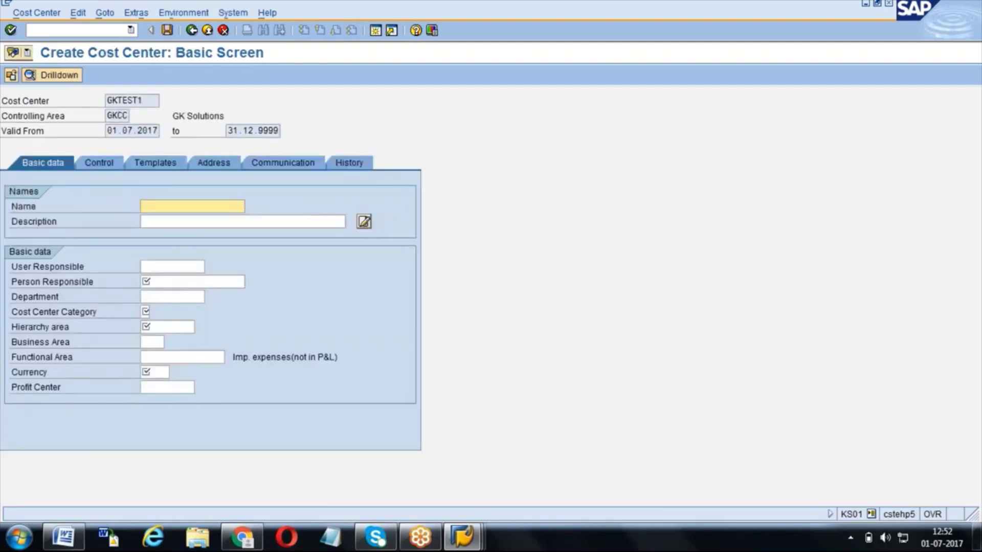
mouse_move(108, 116)
left_mouse_down()
mouse_move(134, 115)
mouse_move(108, 116)
left_mouse_up()
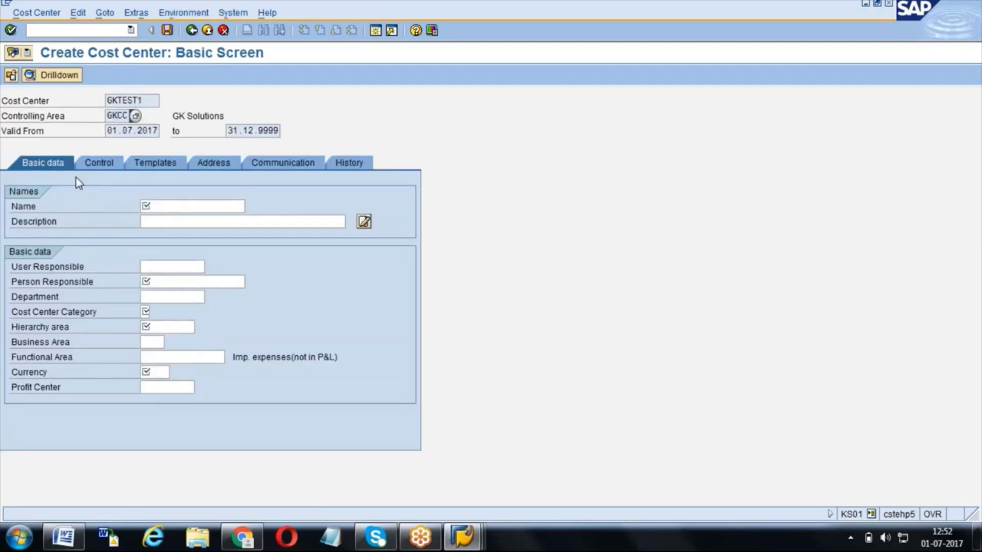
left_click(159, 206)
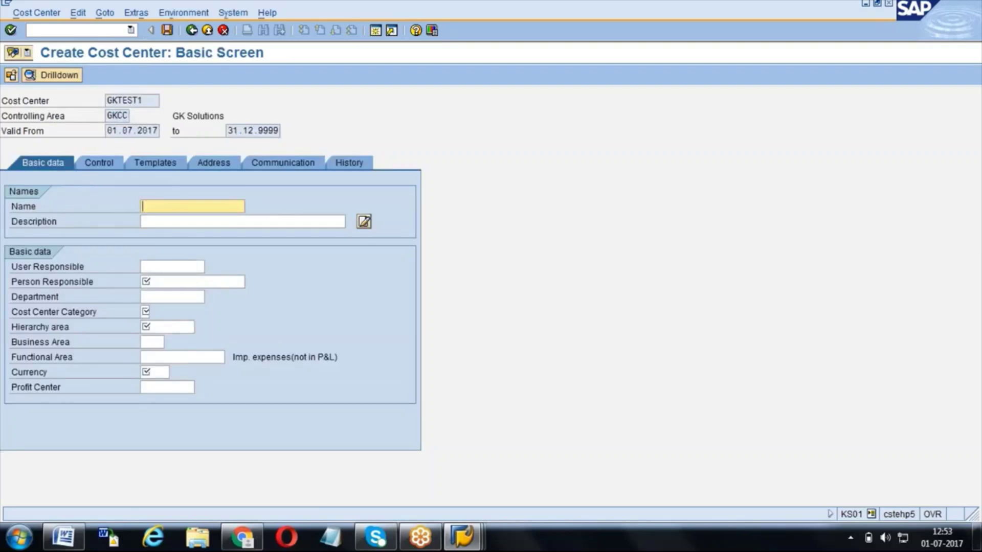
type("Test Cost Center")
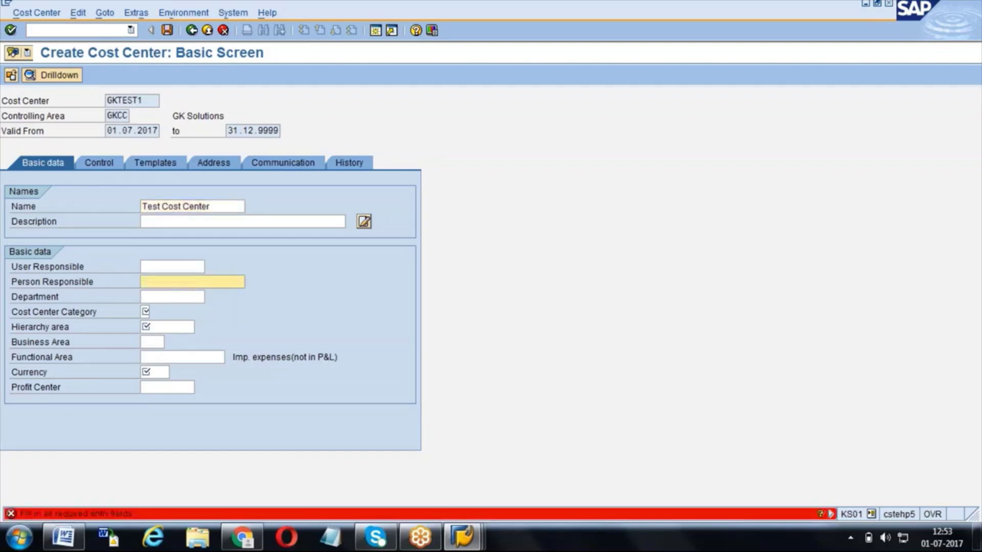
type("ganesh")
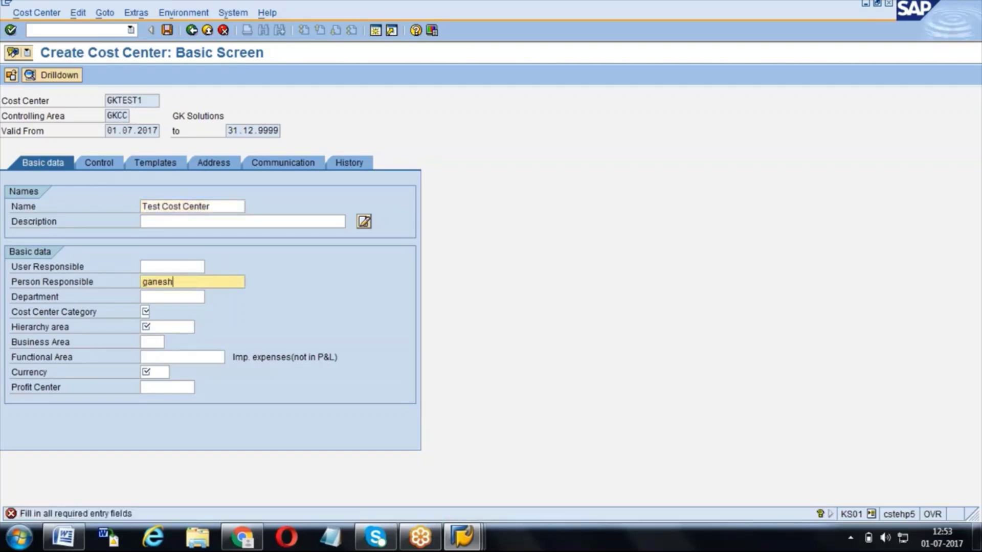
key("Return")
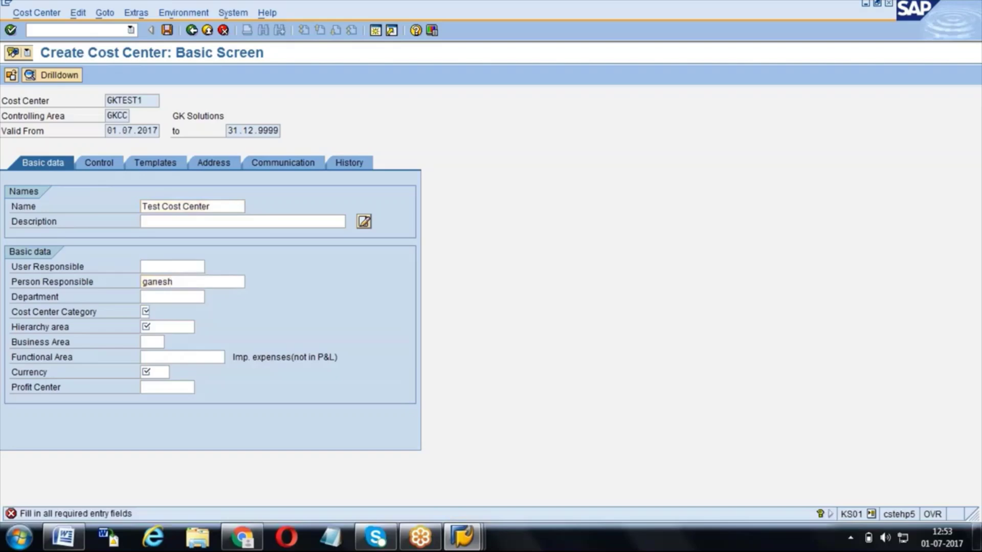
key("F4")
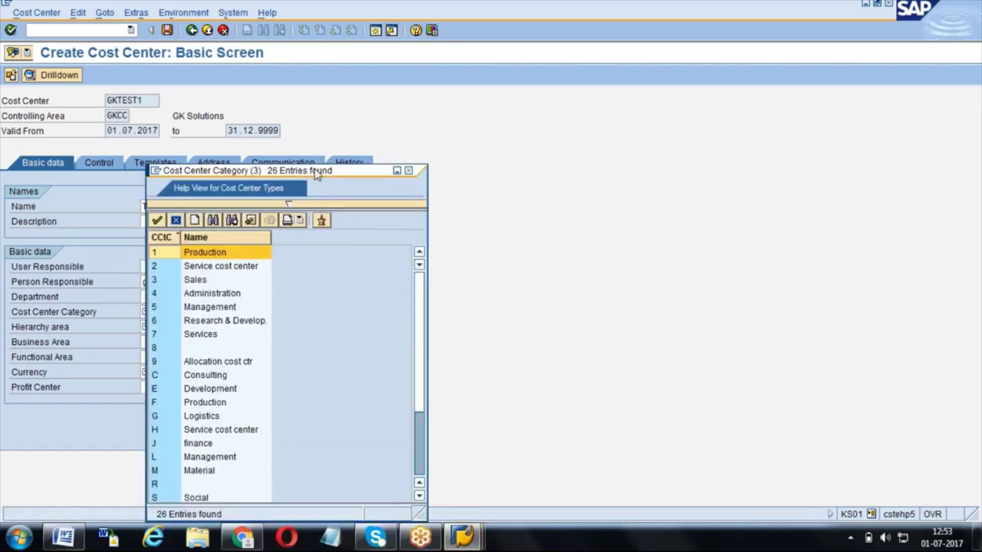
Step: Choose category Management for the cost center
left_click_drag(316, 174, 333, 48)
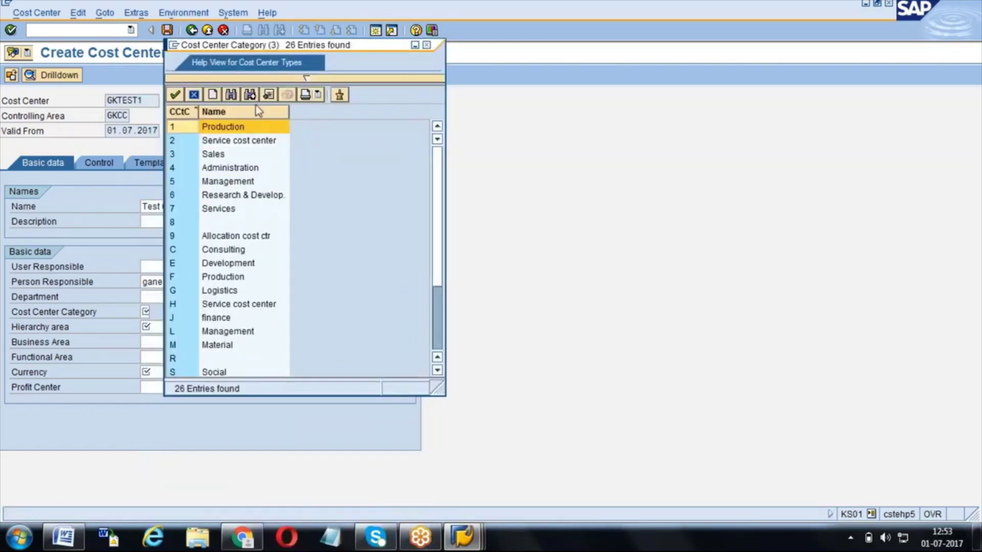
left_click(220, 170)
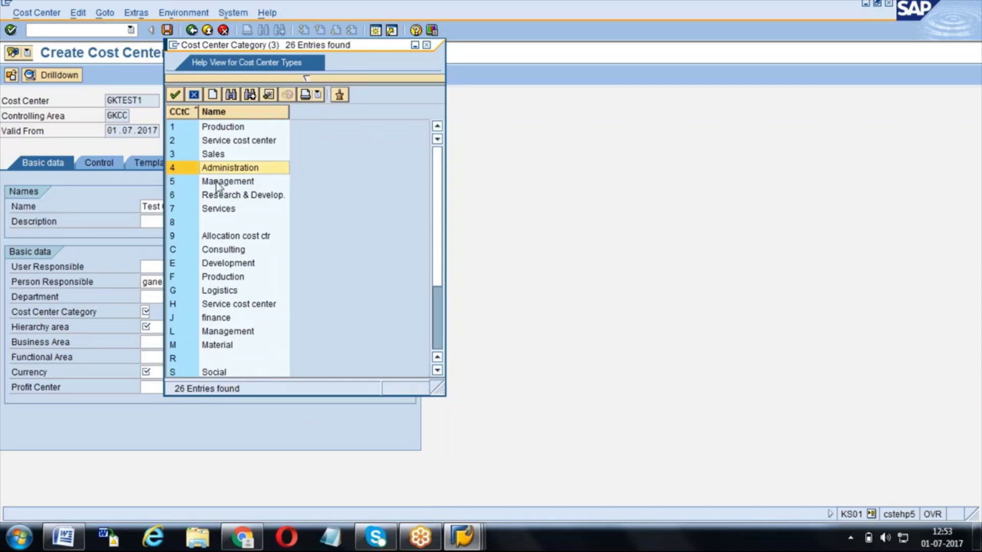
double_click(221, 181)
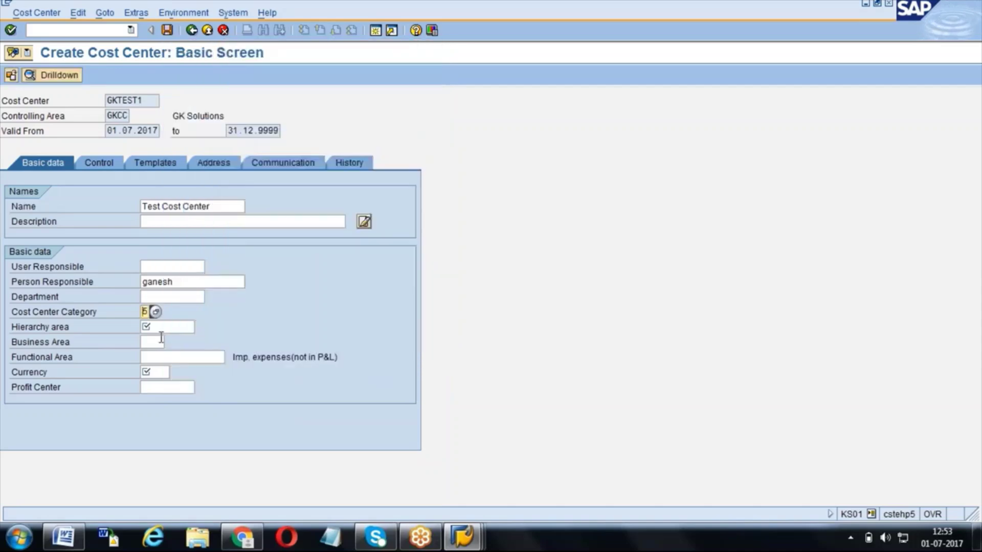
Step: Assign the GK Std Hierarchy group as hierarchy area and show that field's help
left_click(167, 327)
key("F4")
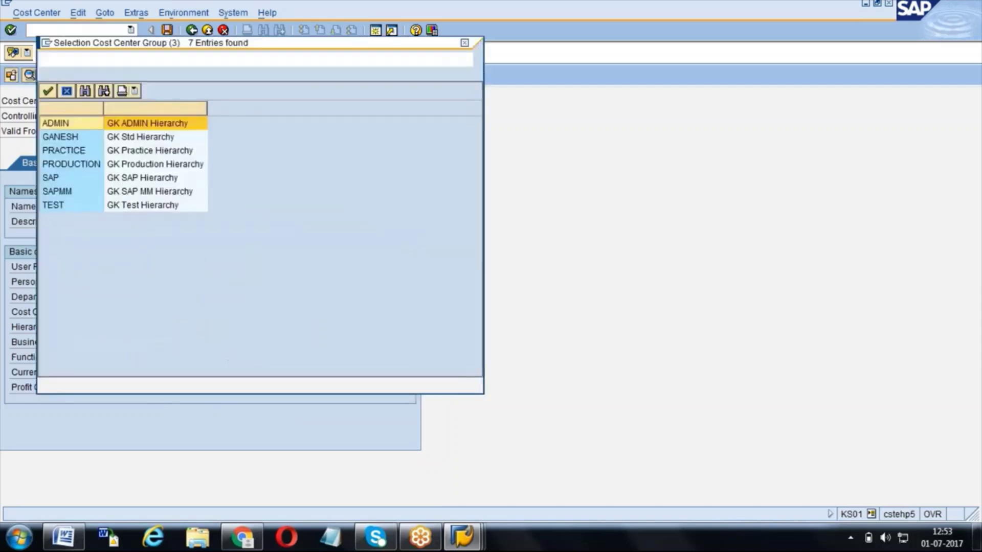
double_click(158, 140)
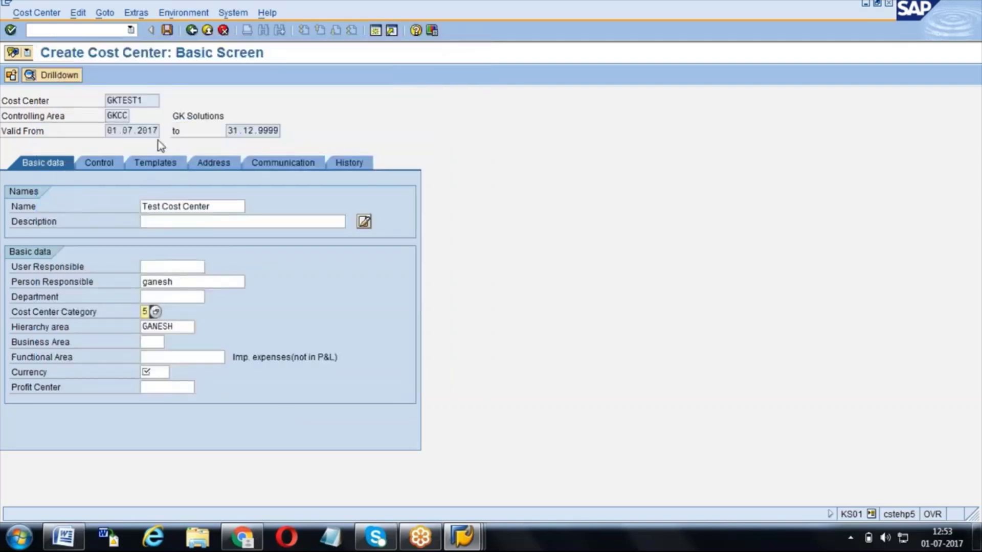
left_click(169, 328)
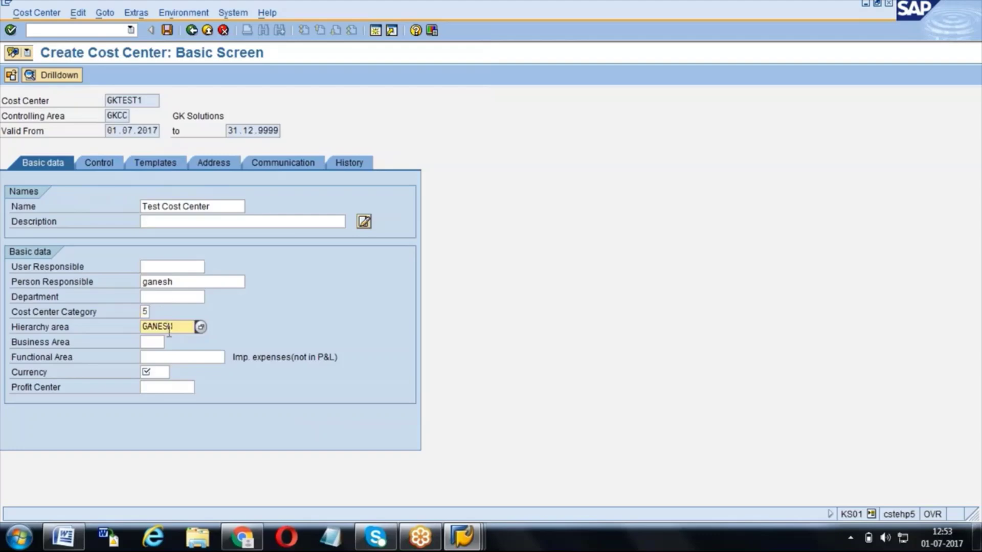
key("Return")
key("F1")
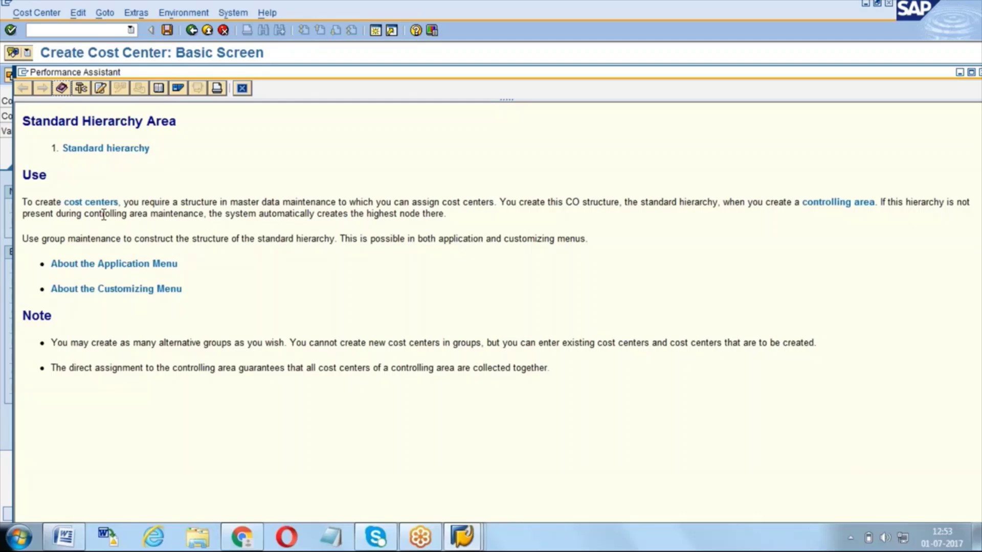
Step: Close the Standard Hierarchy Area help window
left_click(242, 88)
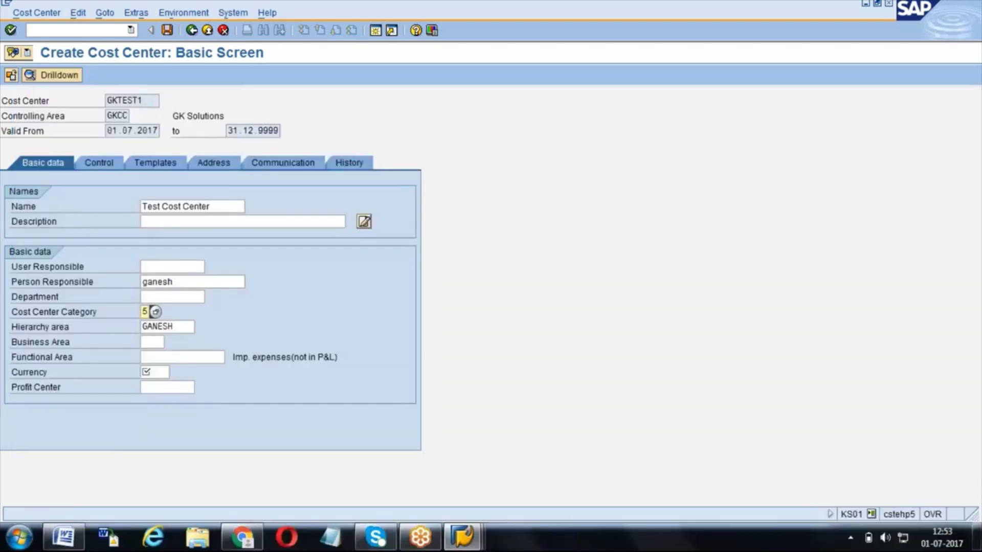
Step: Enter currency INR and dismiss the no-standard-hierarchy message from the profit center search
left_click(156, 372)
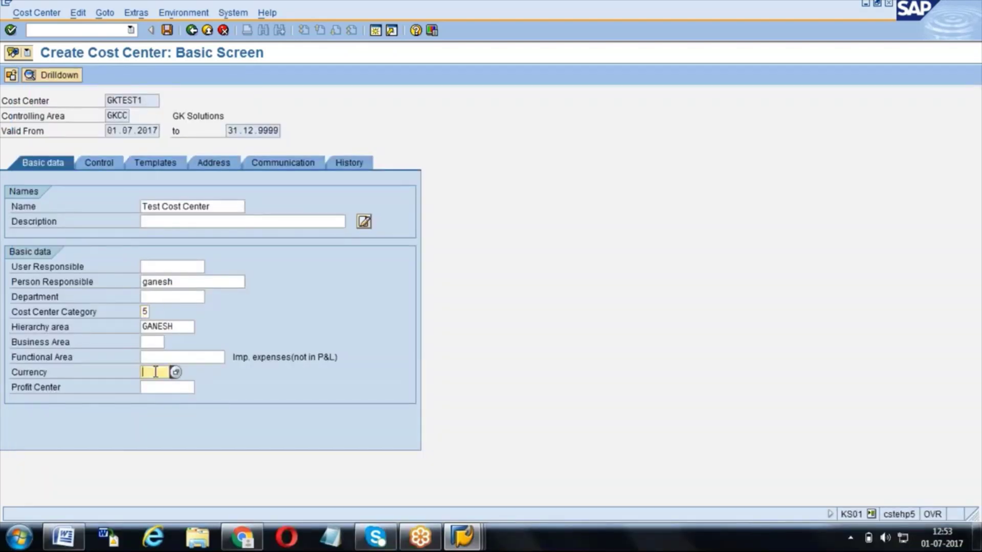
type("INR")
key("Return")
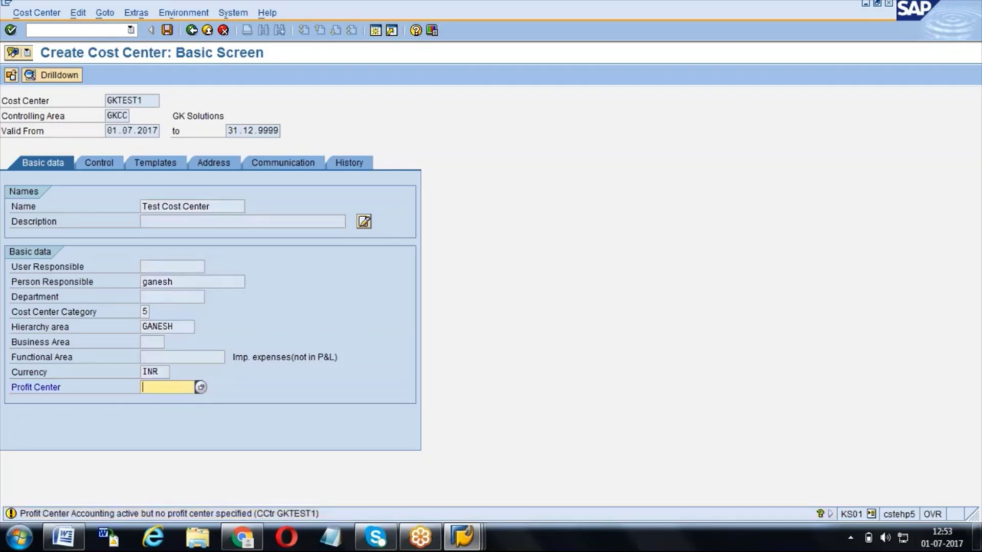
left_click(201, 389)
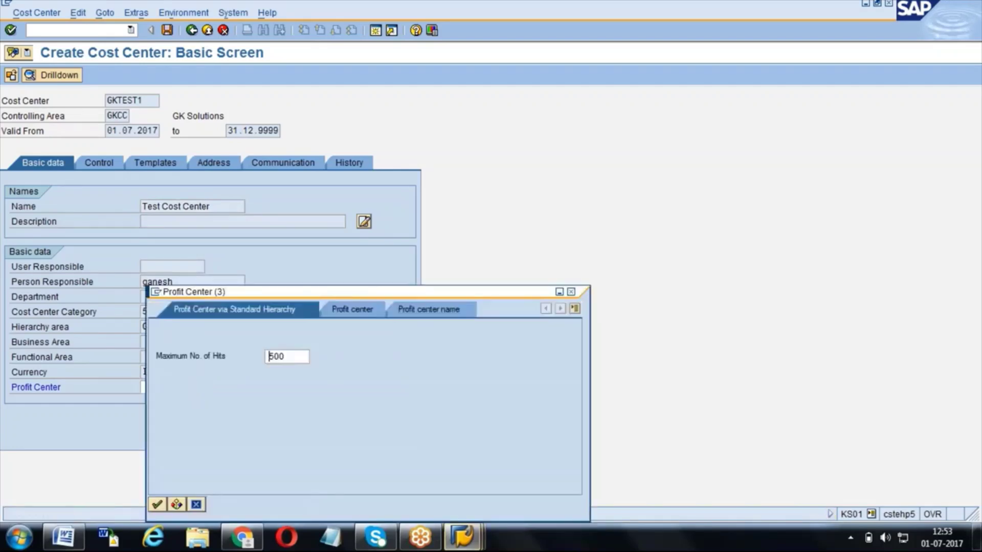
key("Return")
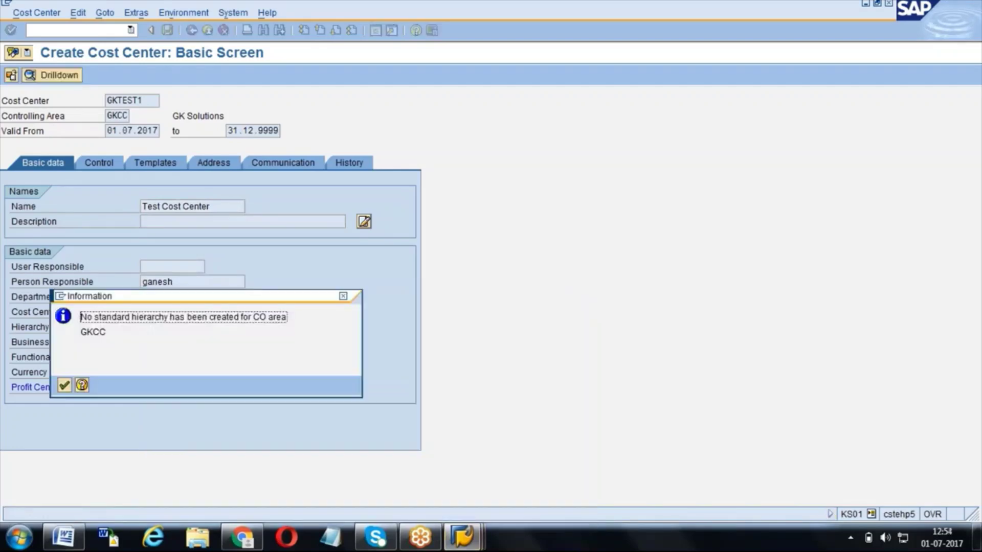
key("Return")
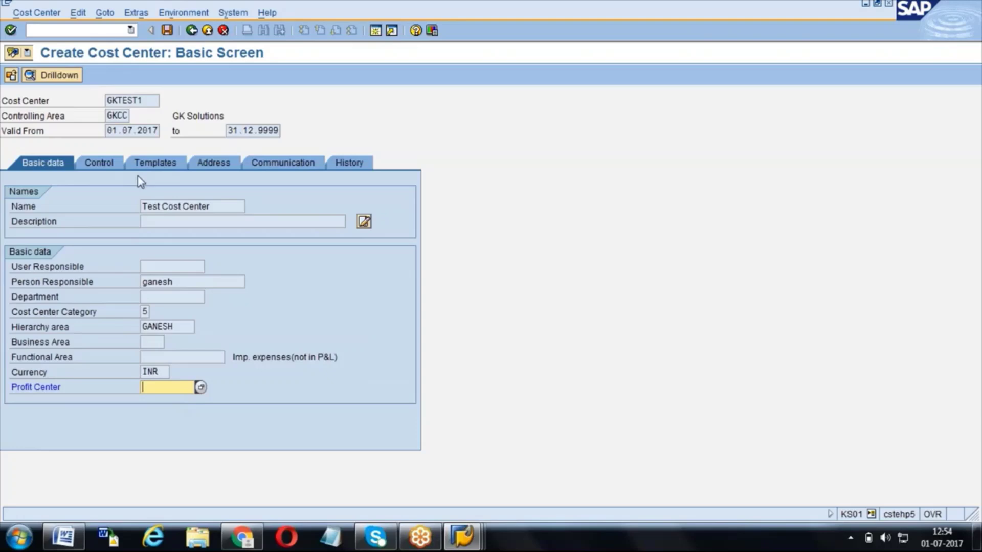
Step: Review the Control, Templates, Address, Communication and History tabs, then save cost center GKTEST1
left_click(96, 168)
left_click(96, 167)
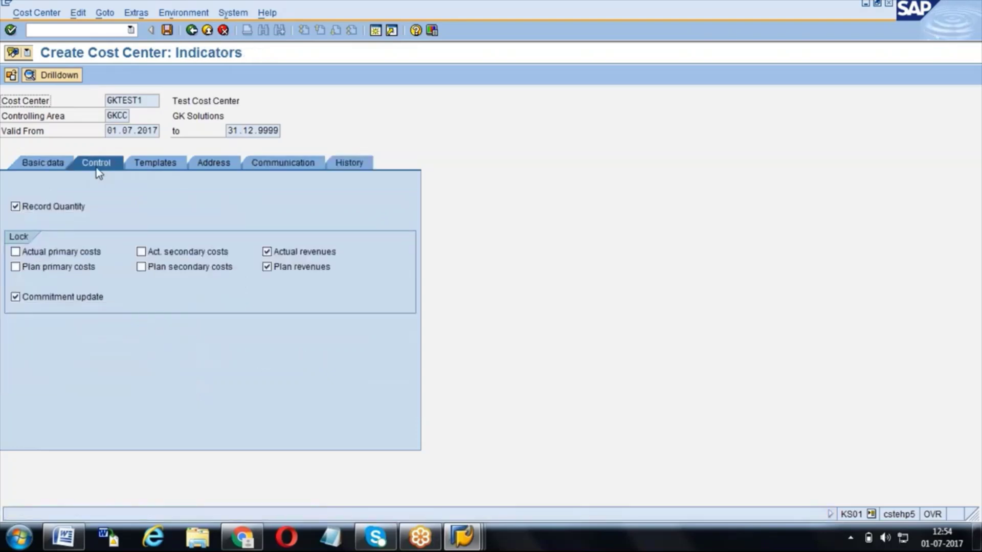
left_click(160, 165)
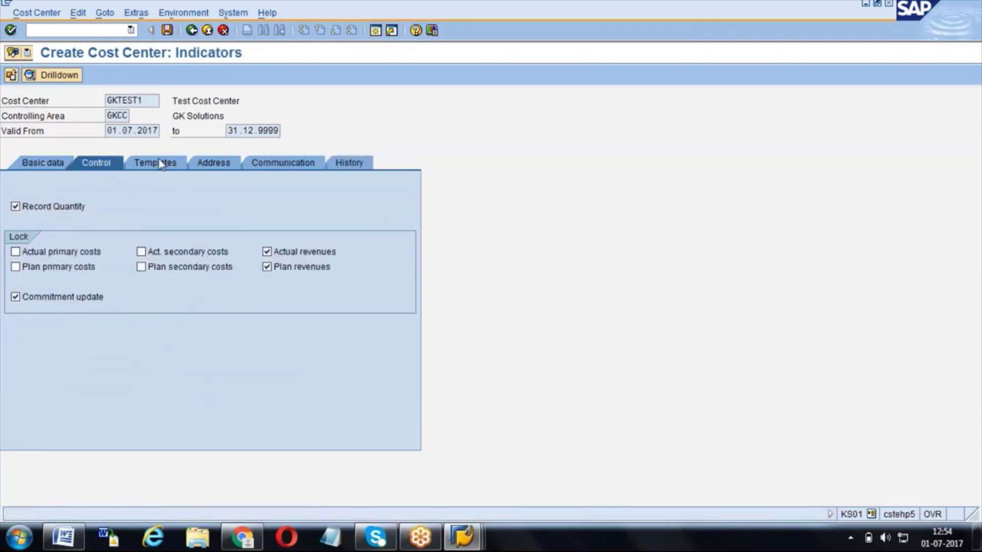
left_click(208, 167)
left_click(268, 167)
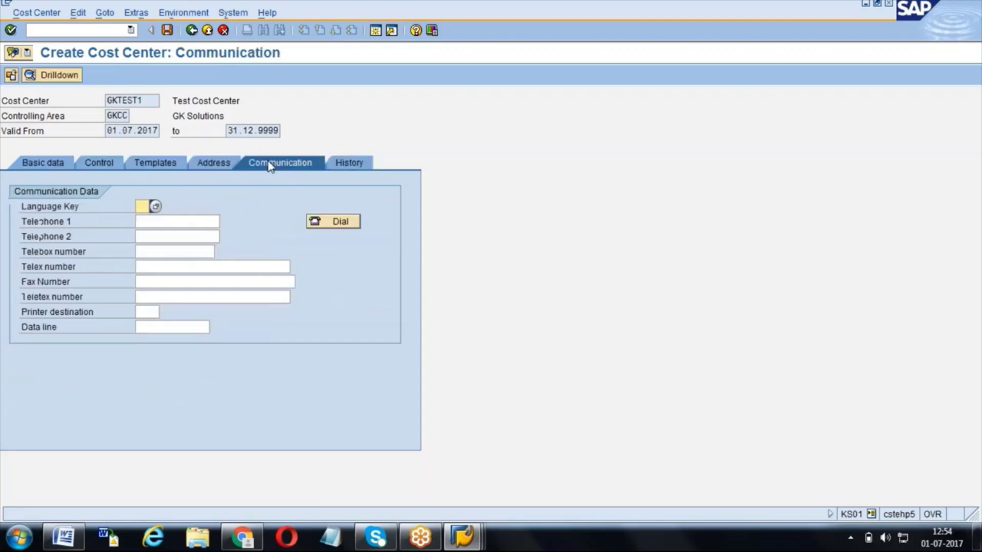
left_click(354, 165)
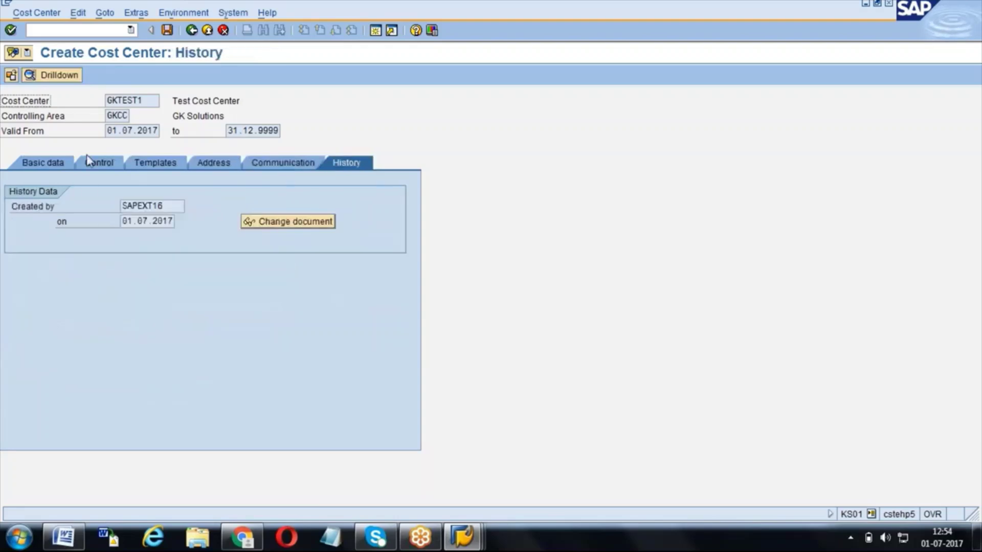
left_click(54, 167)
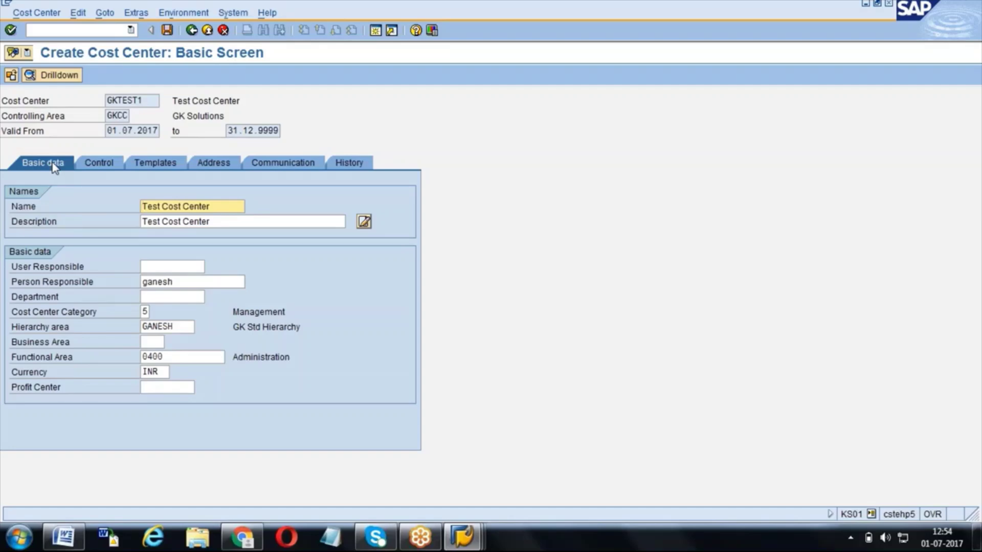
left_click(166, 31)
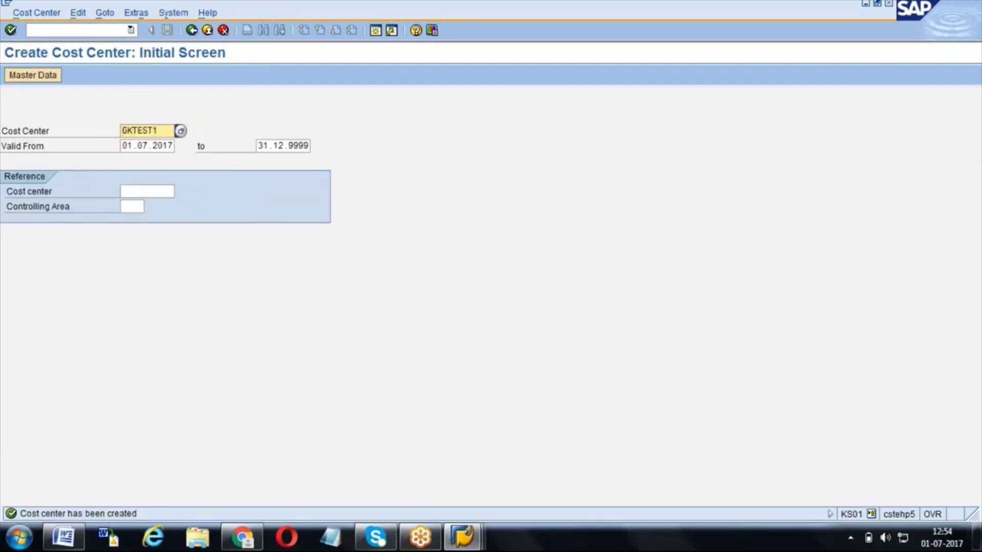